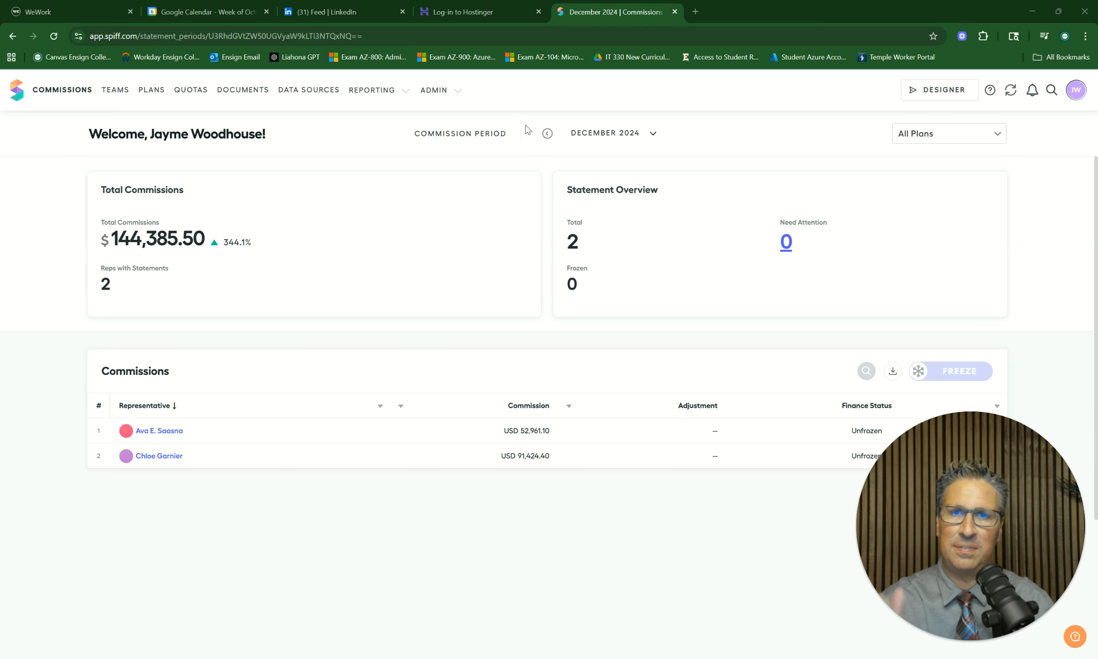
Open the company settings and go to the Ticket Management section.
{"action": "left_click", "coordinate": [460, 97]}
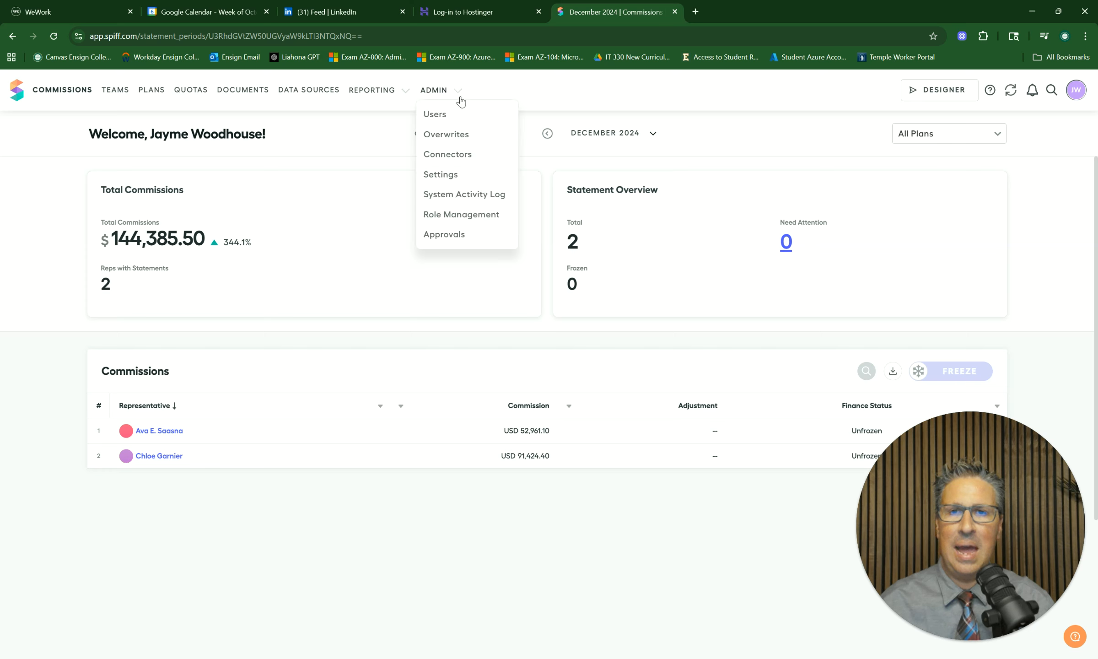
{"action": "left_click", "coordinate": [448, 174]}
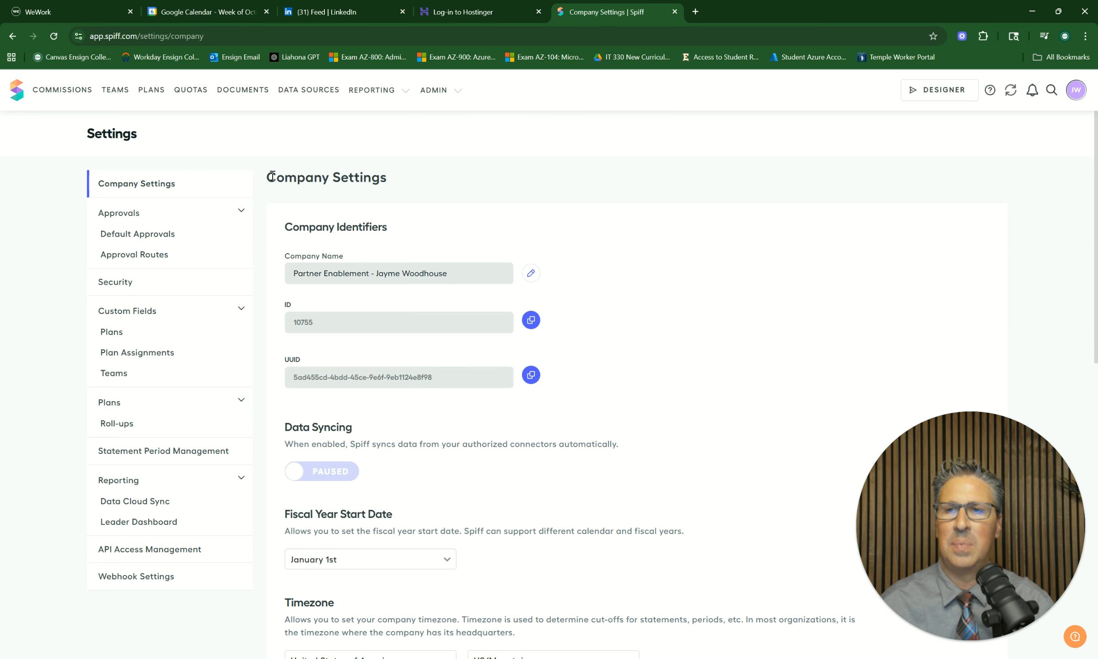
{"action": "scroll", "coordinate": [647, 315], "scroll_direction": "down", "scroll_amount": 2}
{"action": "scroll", "coordinate": [647, 315], "scroll_direction": "down", "scroll_amount": 10}
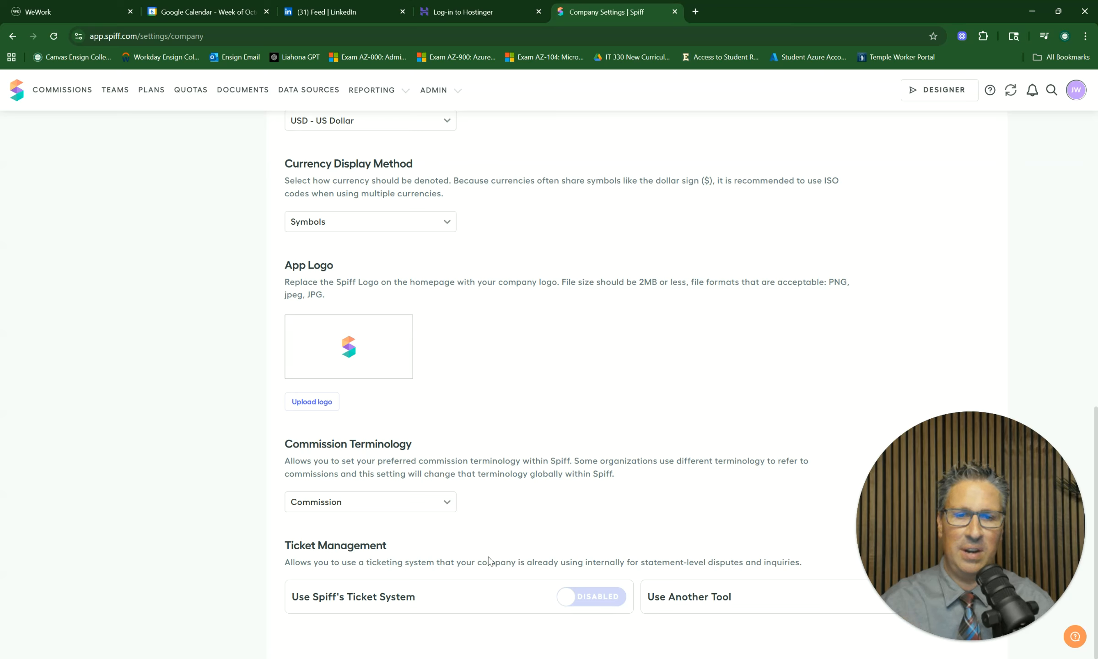
{"action": "left_click_drag", "start_coordinate": [908, 528], "coordinate": [965, 210]}
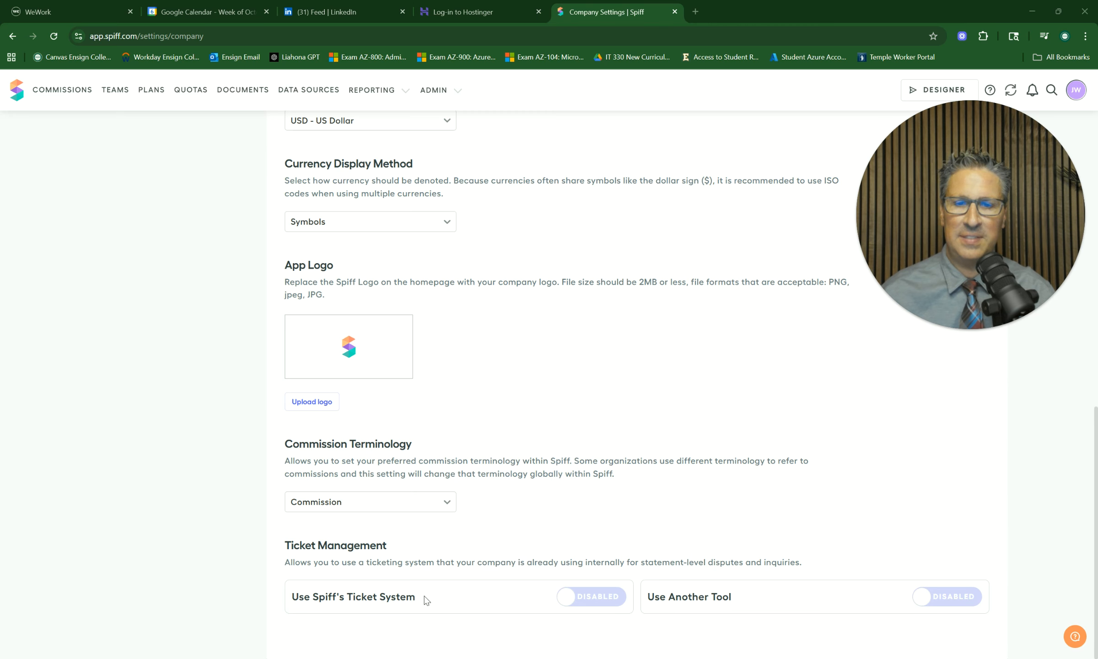
Try the Use Another Tool option under Ticket Management, including its Ticket Management Link field.
{"action": "left_click", "coordinate": [943, 601]}
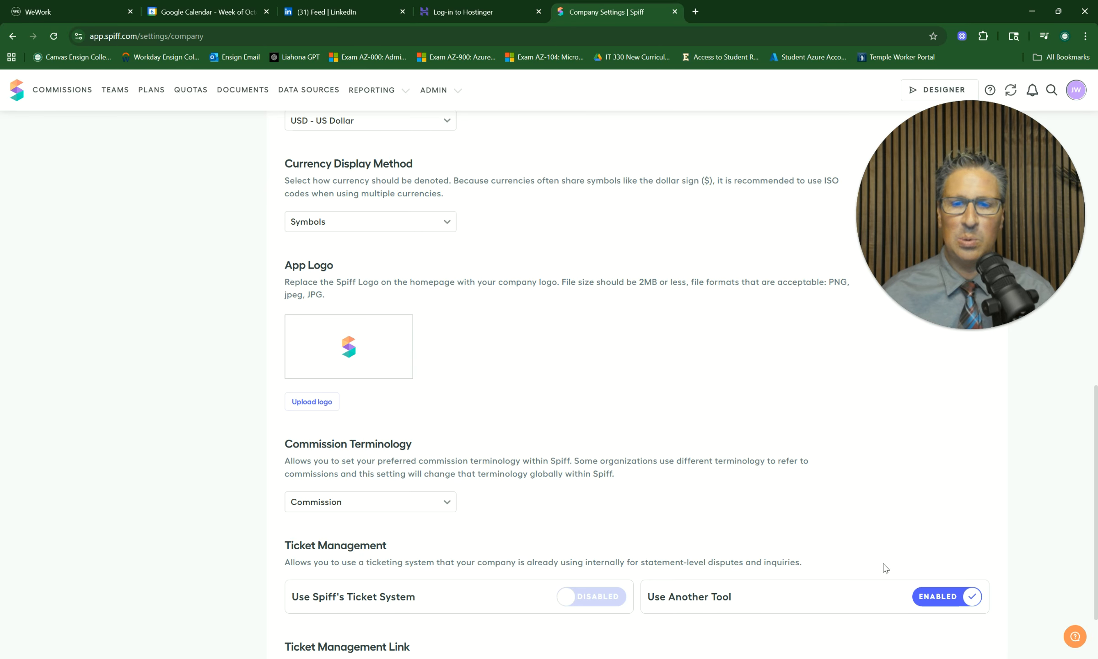
{"action": "scroll", "coordinate": [874, 561], "scroll_direction": "down", "scroll_amount": 2}
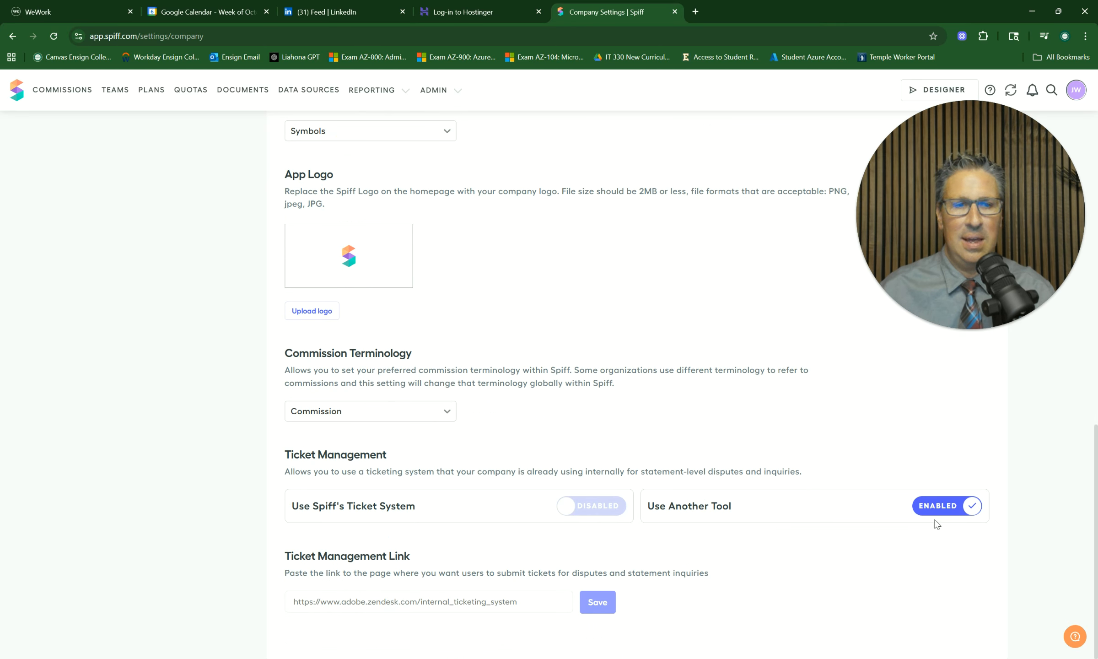
{"action": "left_click", "coordinate": [336, 601]}
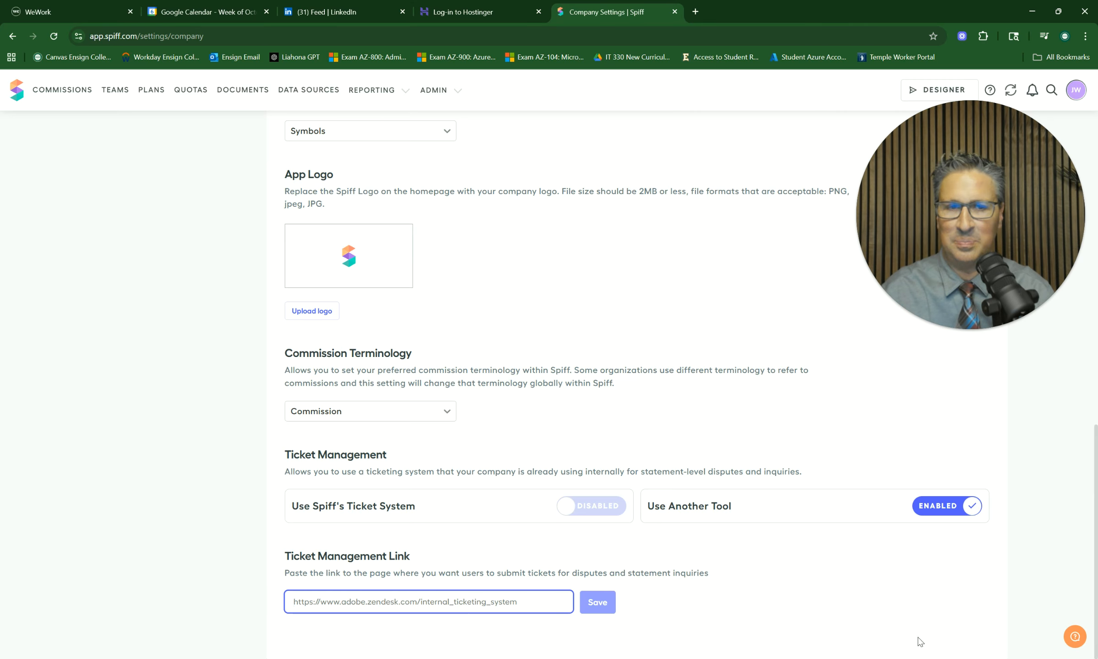
{"action": "left_click", "coordinate": [927, 512]}
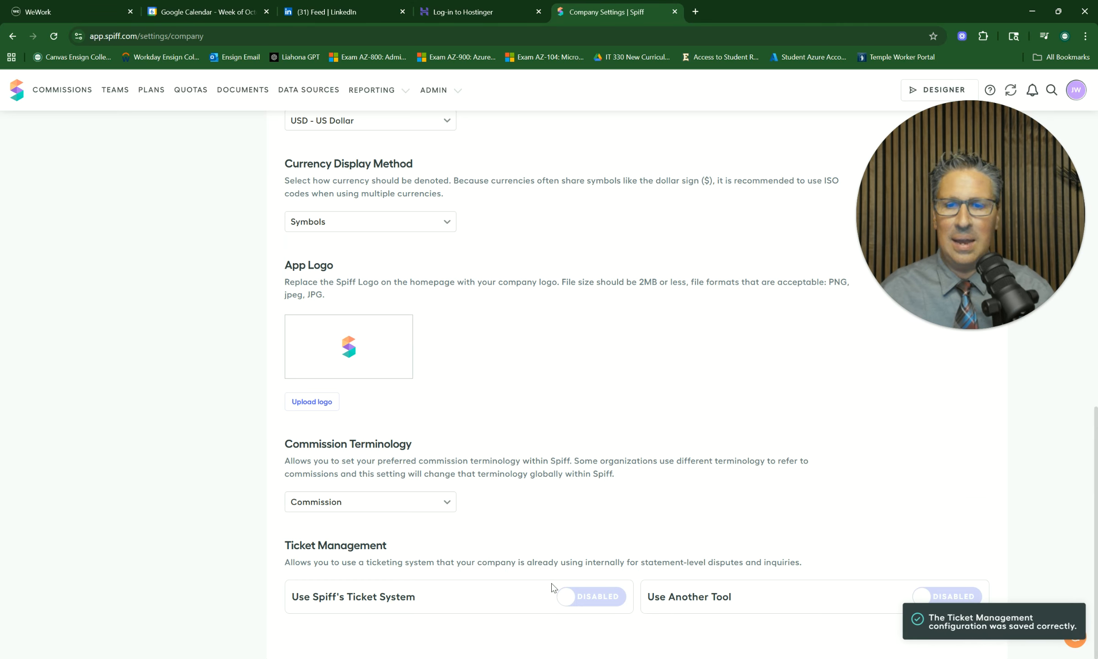
Enable Spiff's Ticket System, keeping automatic assignment of new tickets to Team Leads switched off.
{"action": "left_click", "coordinate": [591, 600]}
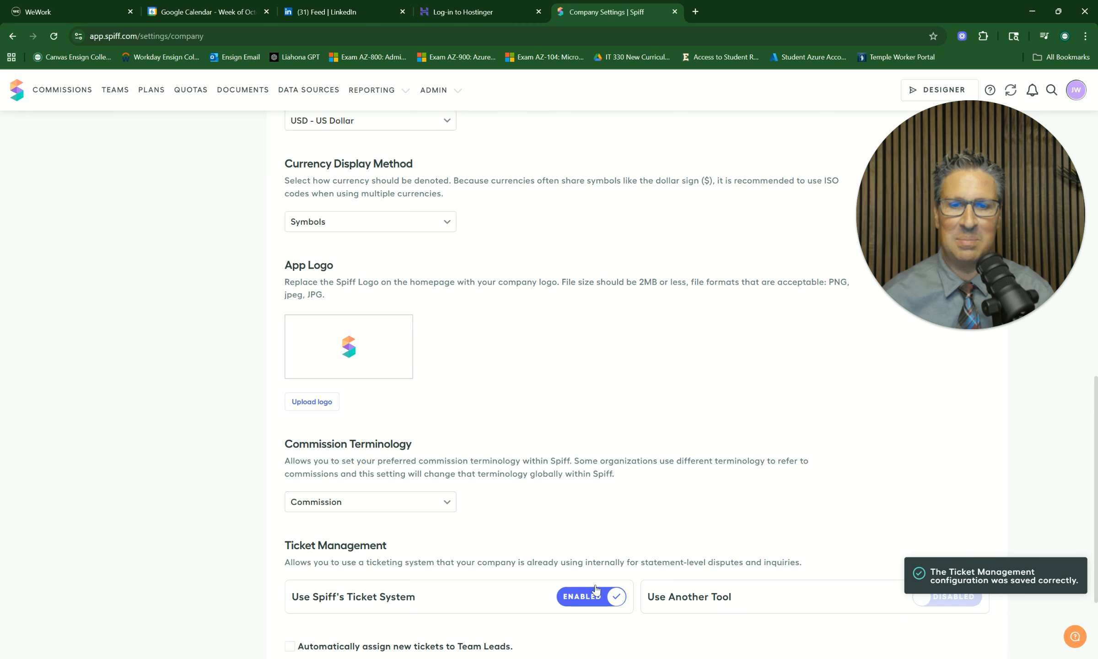
{"action": "scroll", "coordinate": [576, 556], "scroll_direction": "down", "scroll_amount": 2}
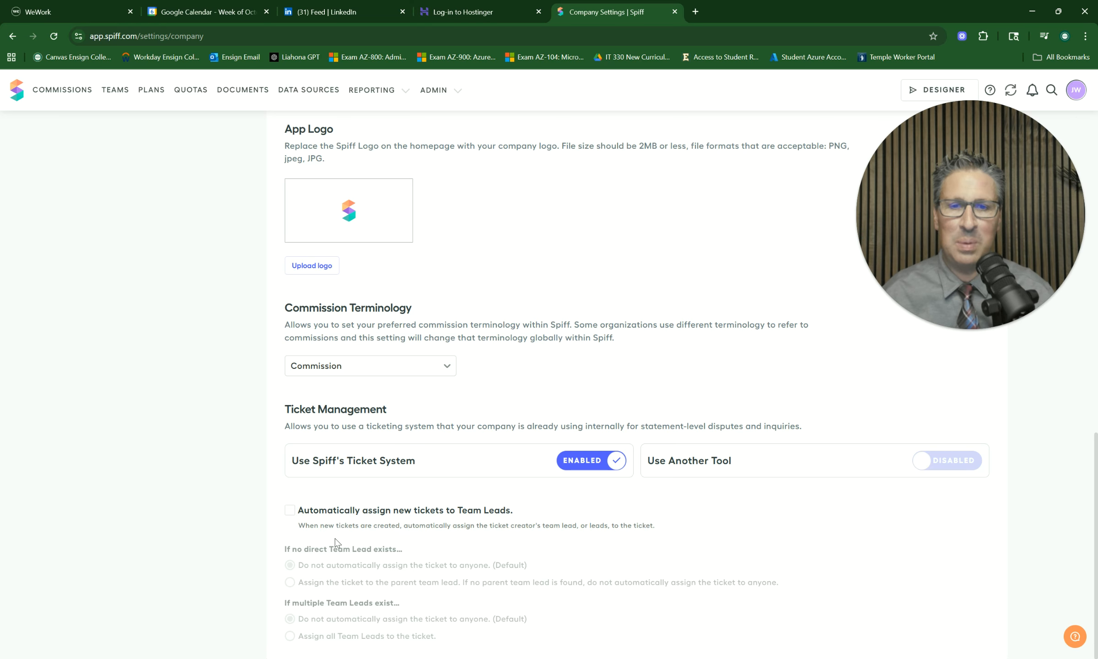
{"action": "left_click", "coordinate": [290, 510]}
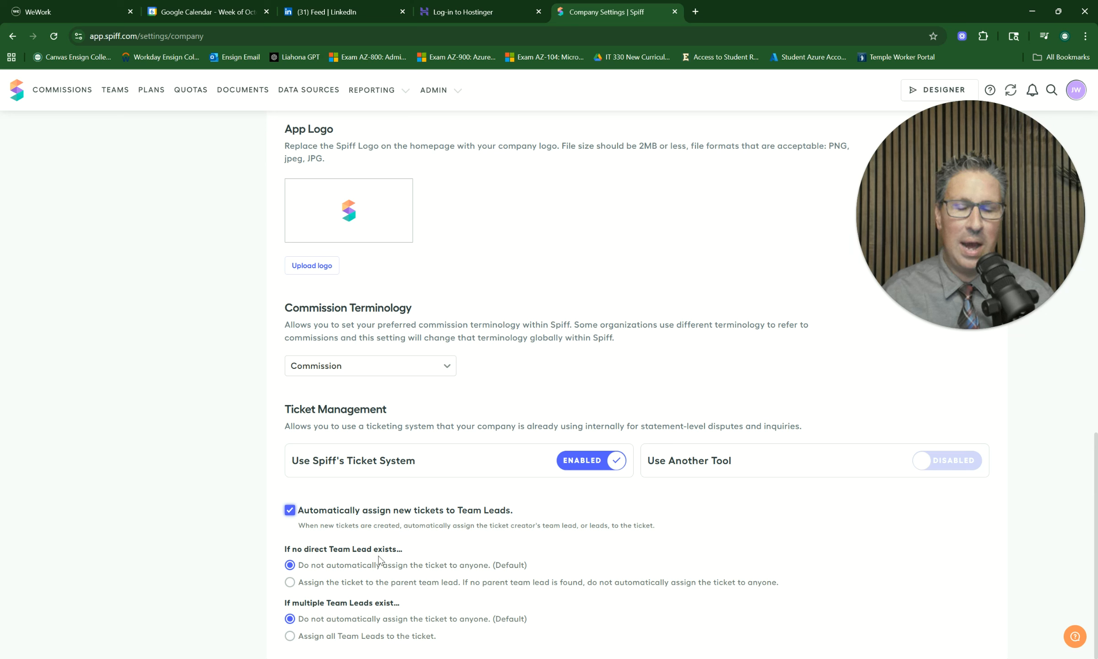
{"action": "left_click", "coordinate": [290, 510]}
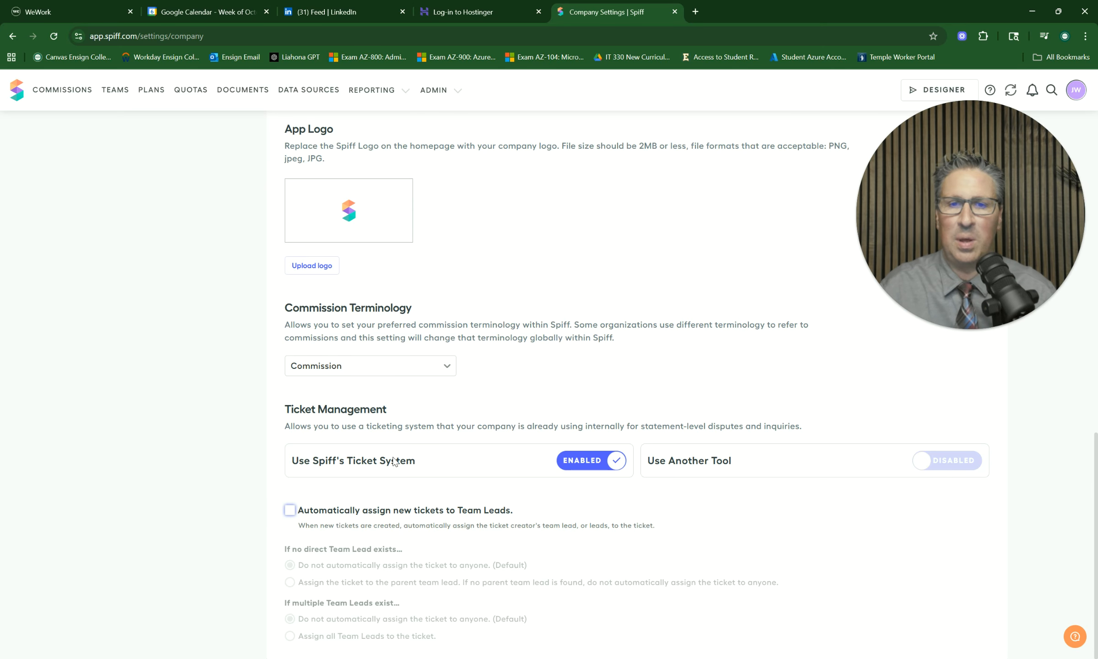
Open the December 2024 commission statement of the second representative in the Commissions list.
{"action": "scroll", "coordinate": [576, 492], "scroll_direction": "up", "scroll_amount": 15}
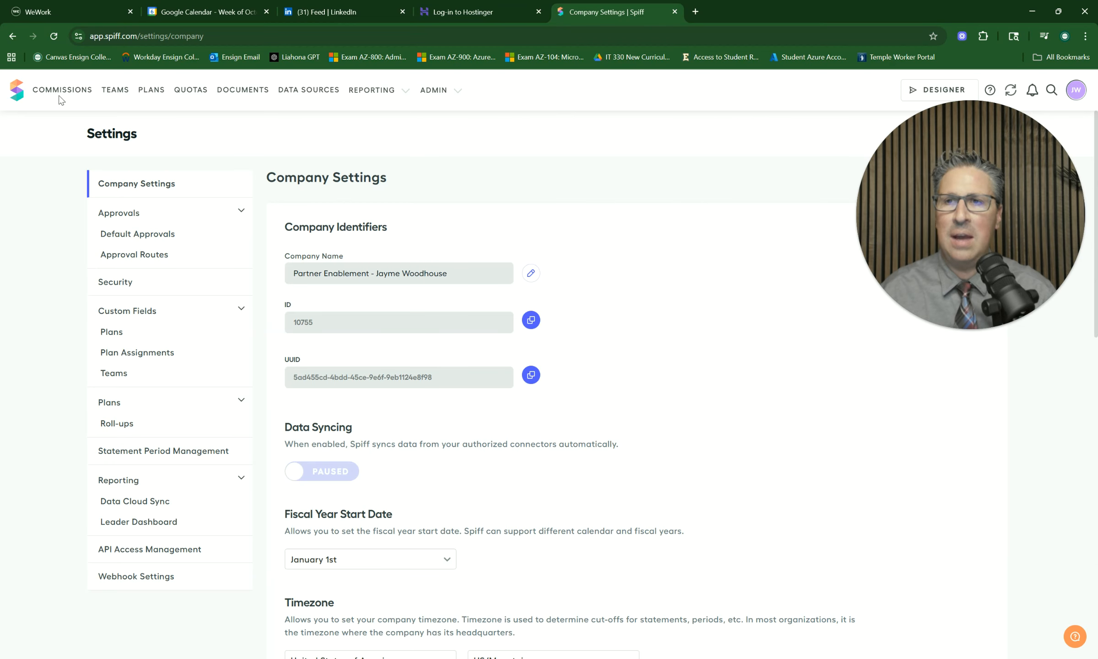
{"action": "left_click", "coordinate": [60, 92]}
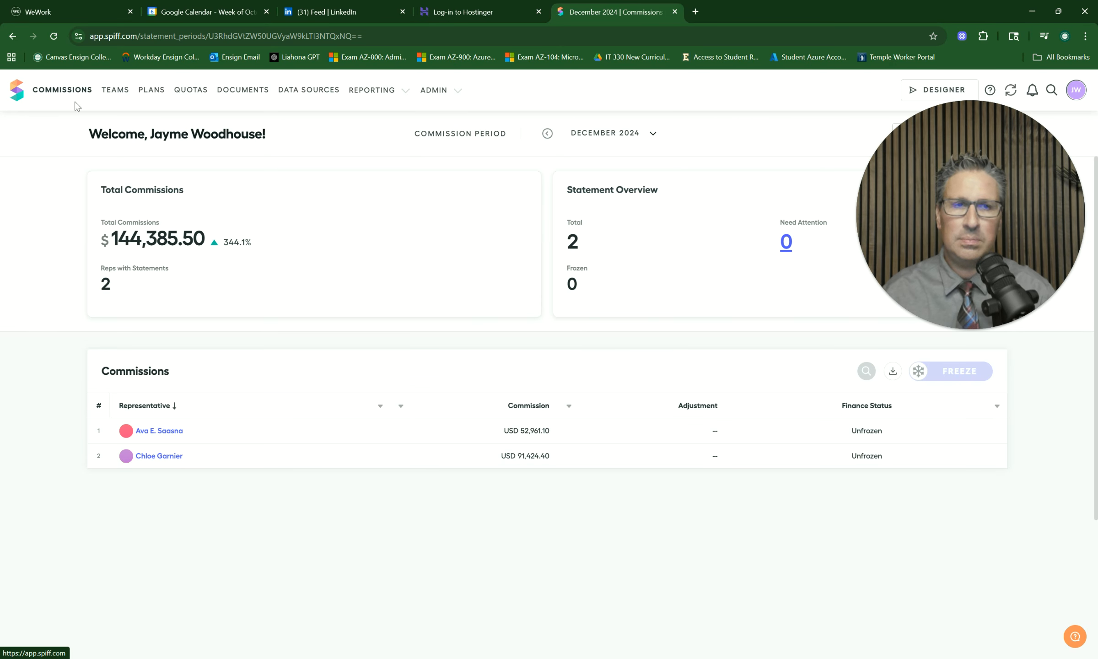
{"action": "left_click", "coordinate": [152, 459]}
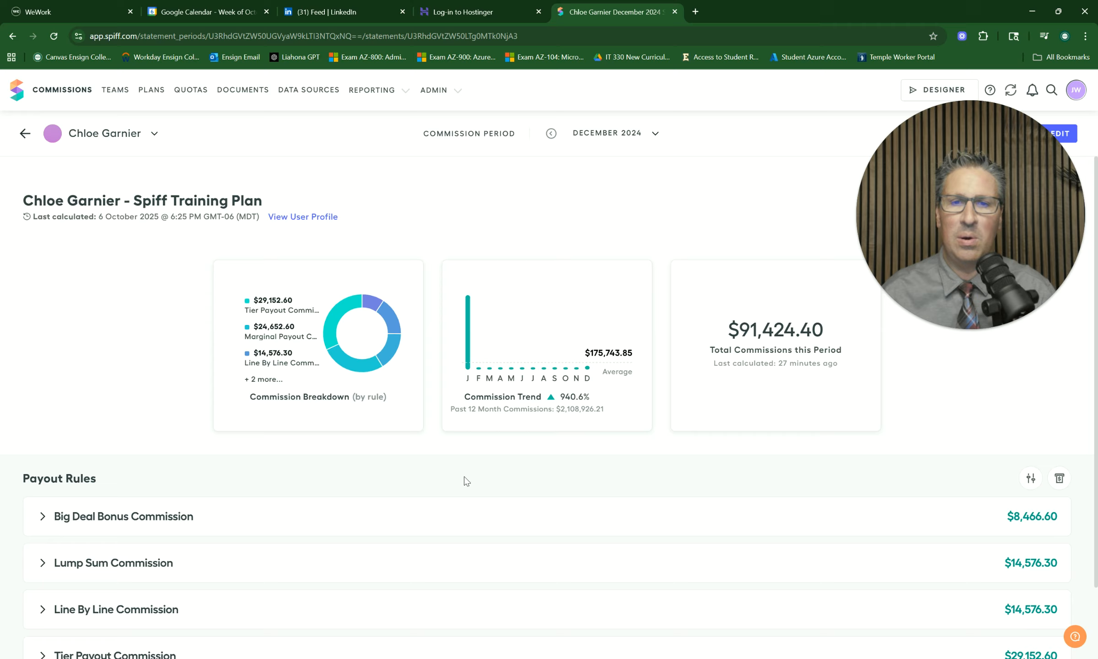
{"action": "left_click_drag", "start_coordinate": [993, 229], "coordinate": [991, 483]}
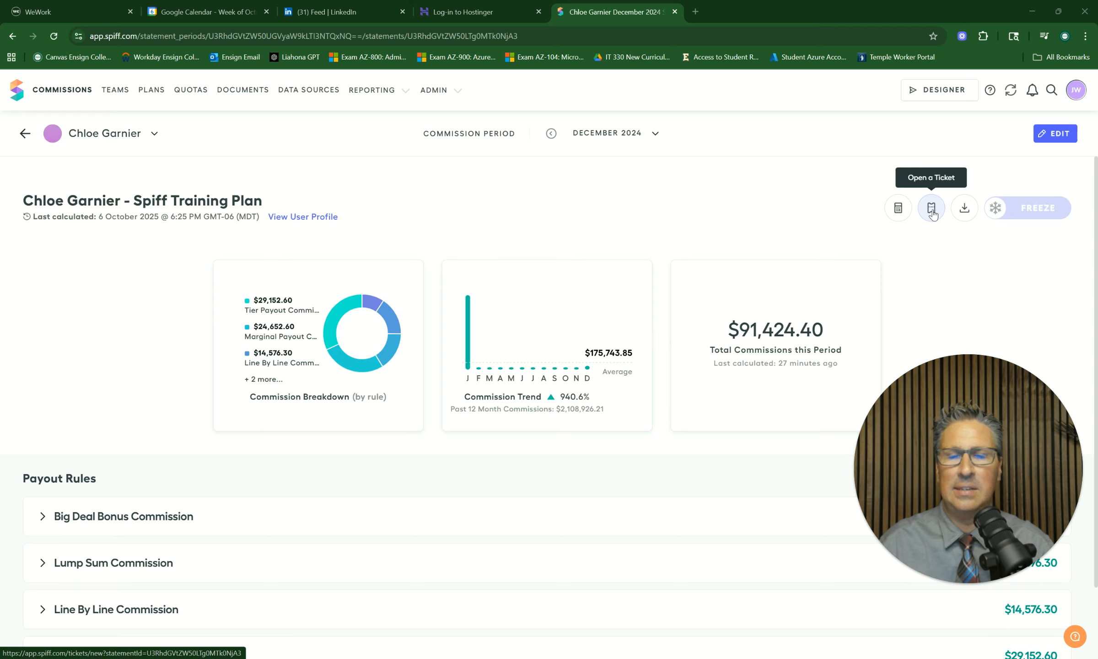
{"action": "left_click_drag", "start_coordinate": [962, 468], "coordinate": [961, 536]}
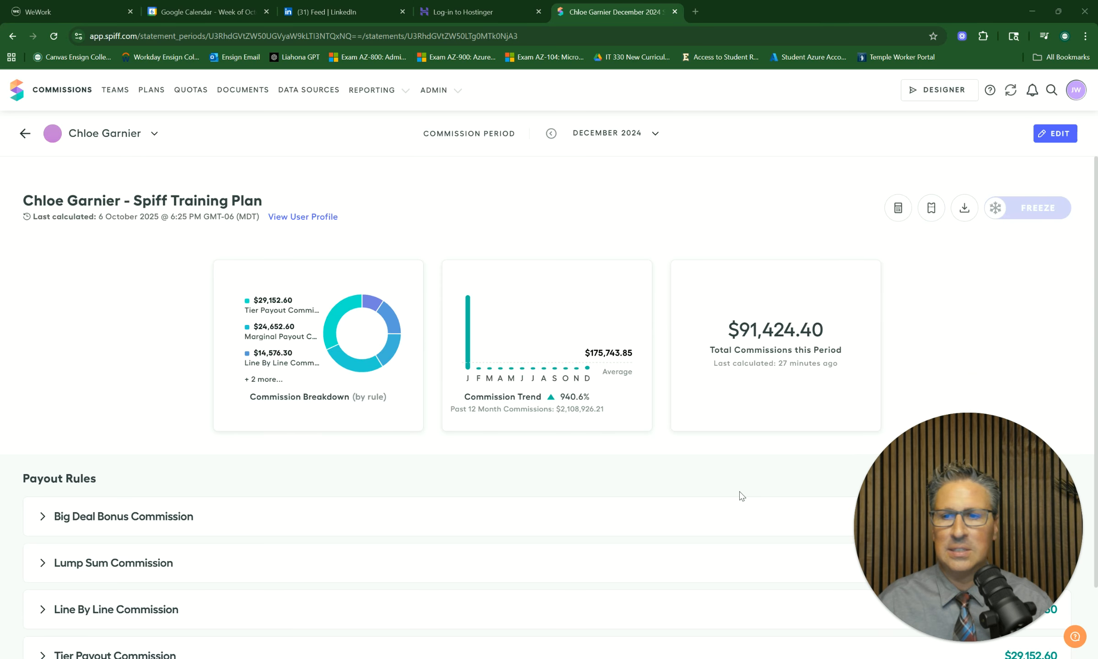
Expand the Big Deal Bonus Commission payout rule and start a new ticket from its Skydio-D101381 record.
{"action": "scroll", "coordinate": [622, 485], "scroll_direction": "down", "scroll_amount": 2}
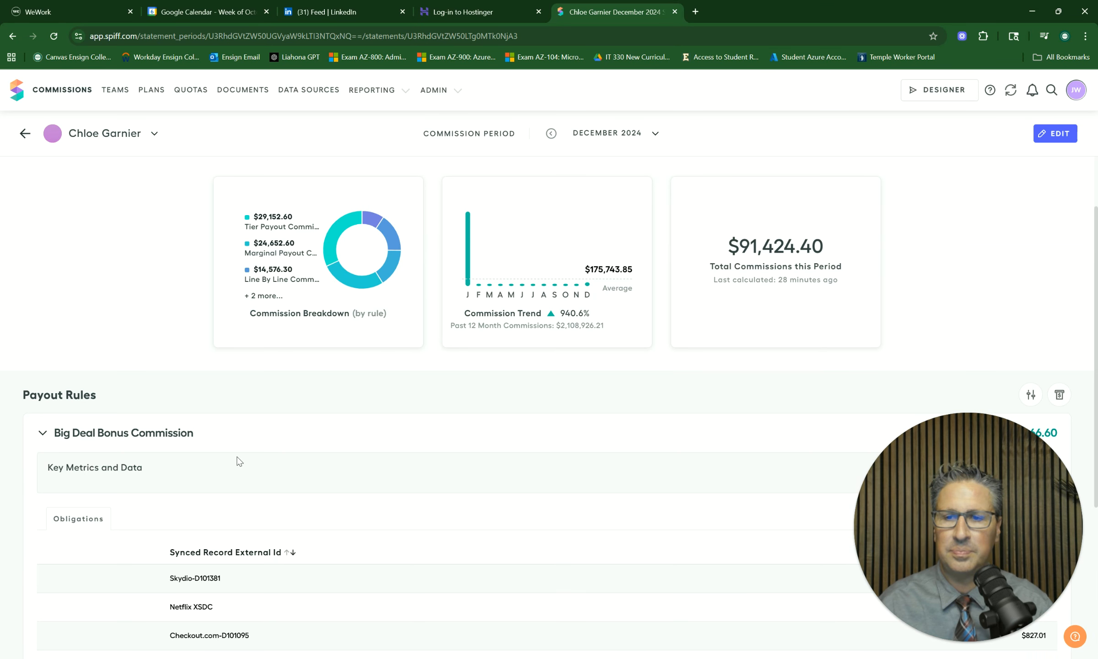
{"action": "scroll", "coordinate": [238, 462], "scroll_direction": "down", "scroll_amount": 5}
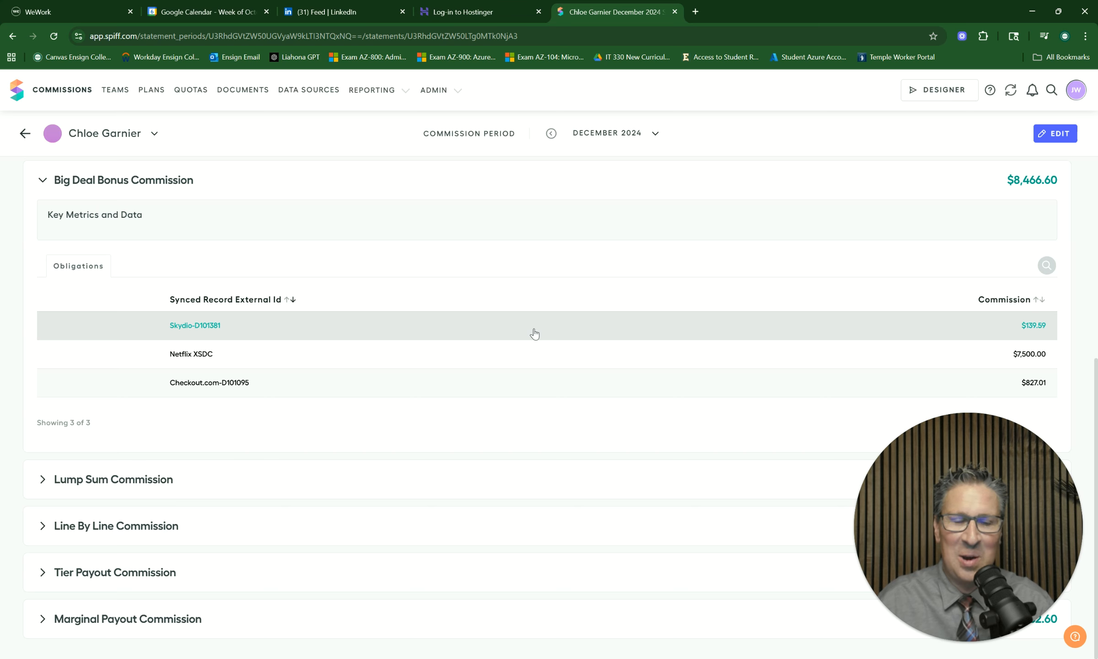
{"action": "left_click", "coordinate": [513, 332]}
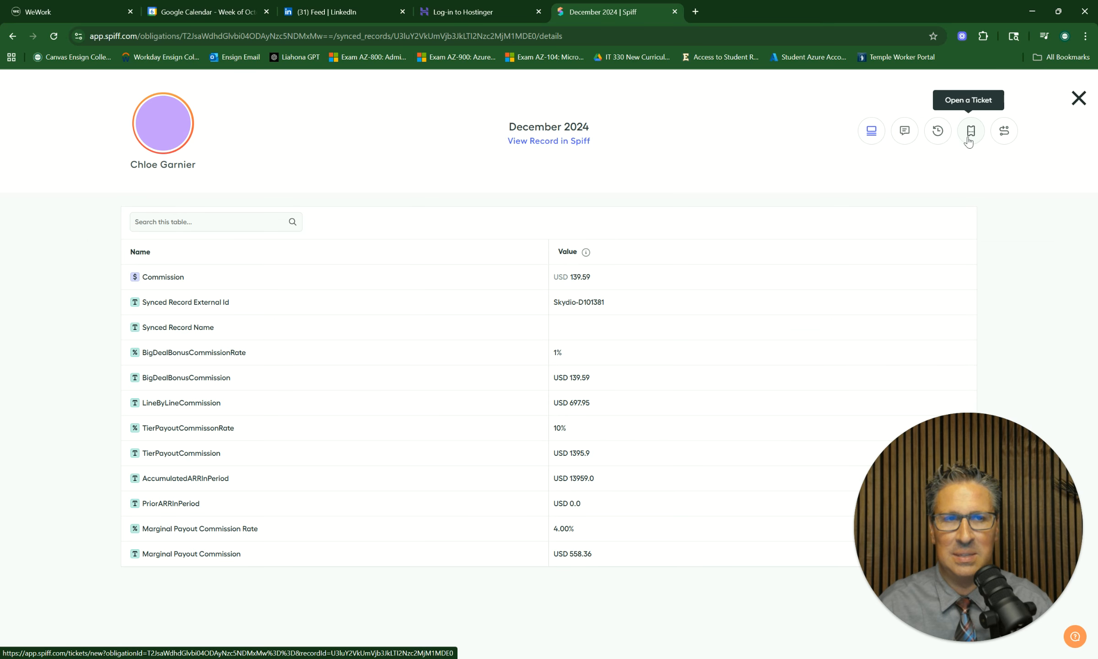
{"action": "left_click", "coordinate": [971, 133]}
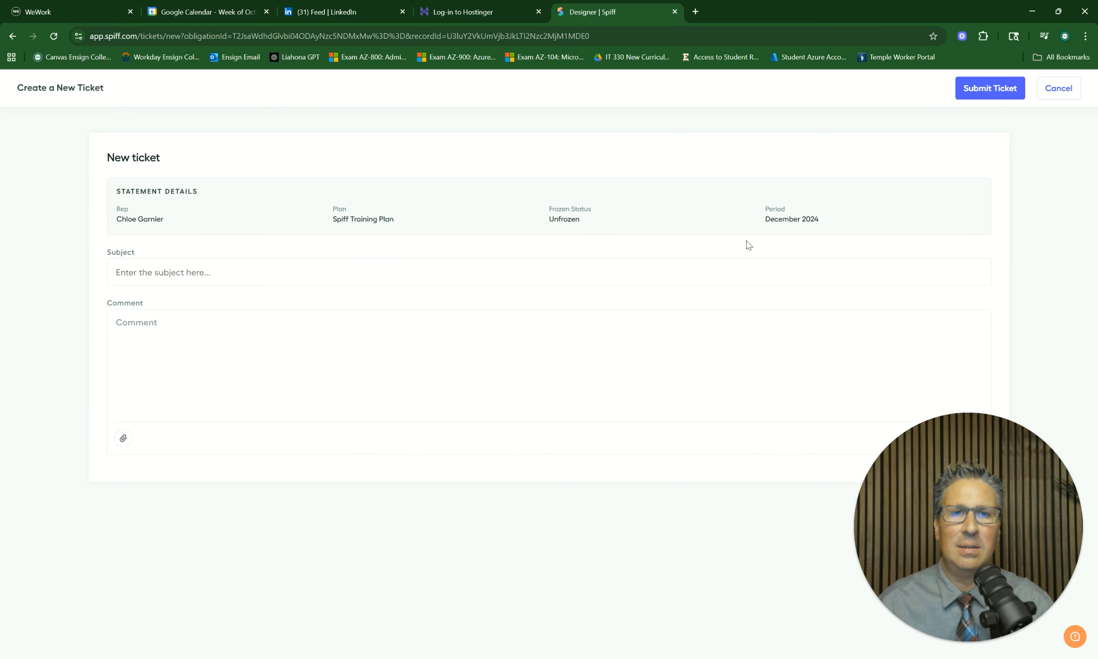
Submit the ticket with the subject "Quick question" and the comment "Ask issue with a deal", without an attachment.
{"action": "left_click", "coordinate": [319, 272]}
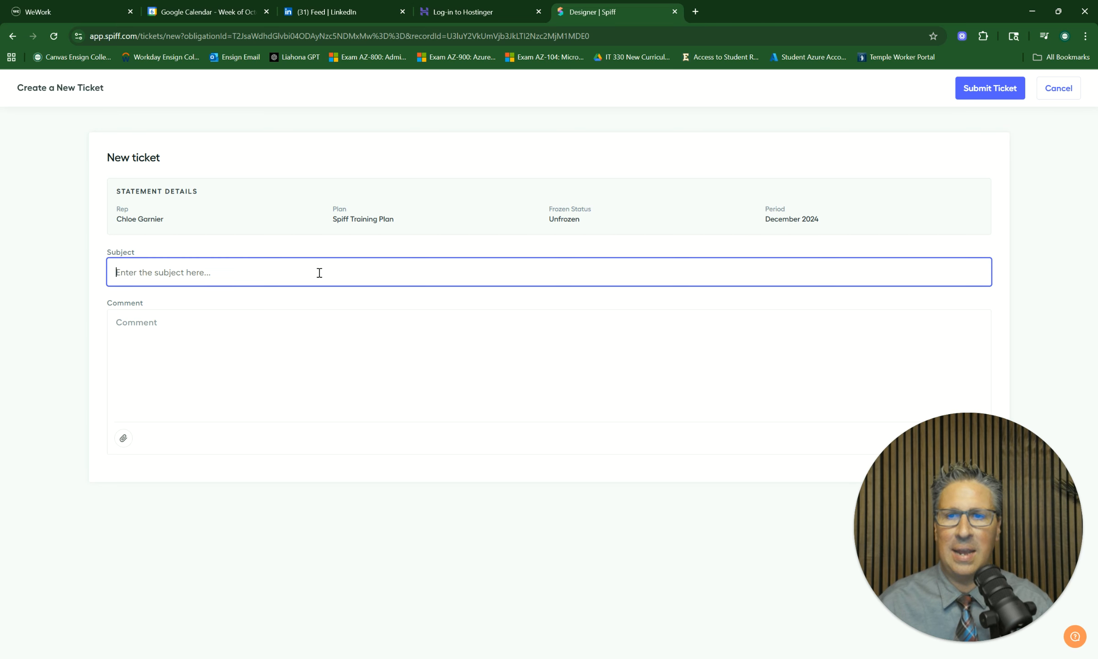
{"action": "type", "text": "Quick question"}
{"action": "key", "text": "Tab"}
{"action": "type", "text": "As"}
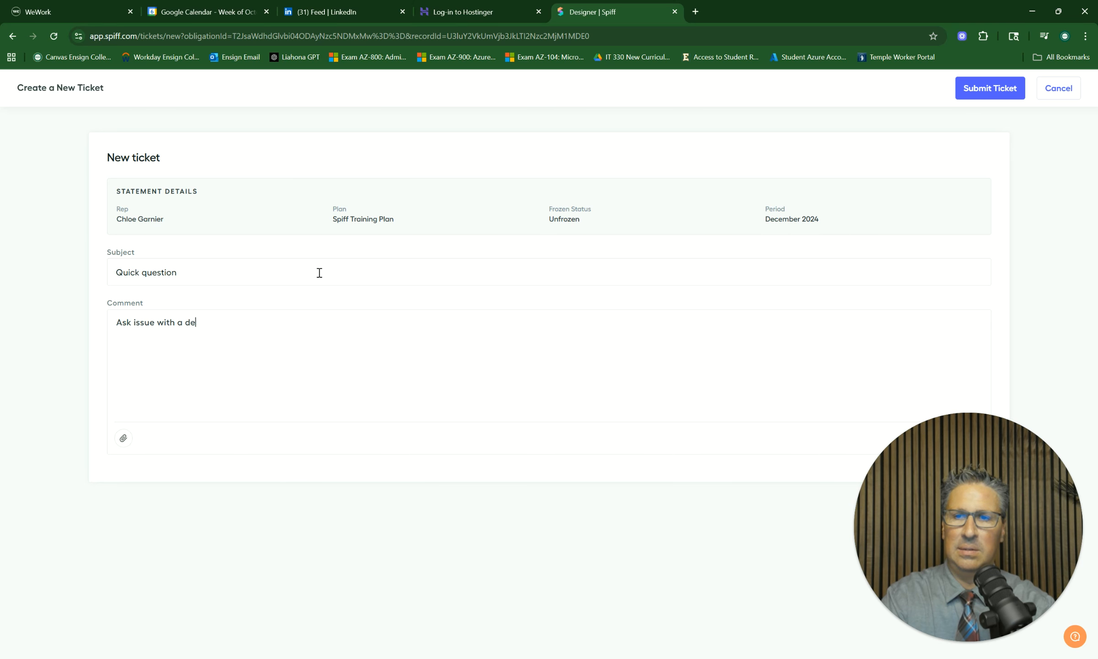
{"action": "left_click", "coordinate": [123, 438]}
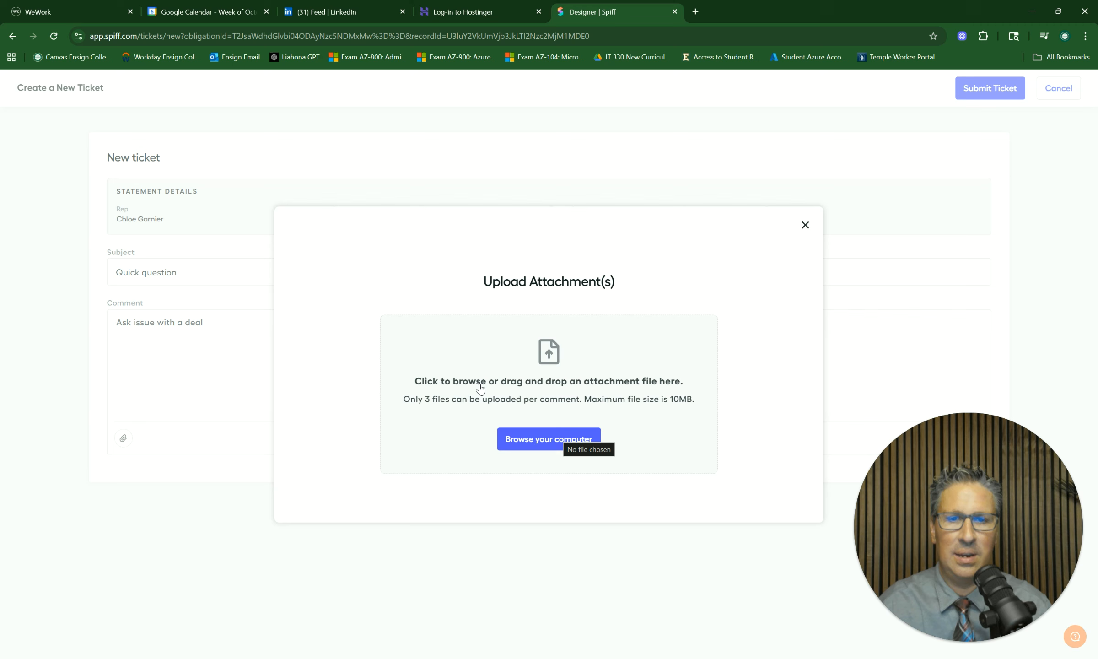
{"action": "left_click", "coordinate": [805, 225]}
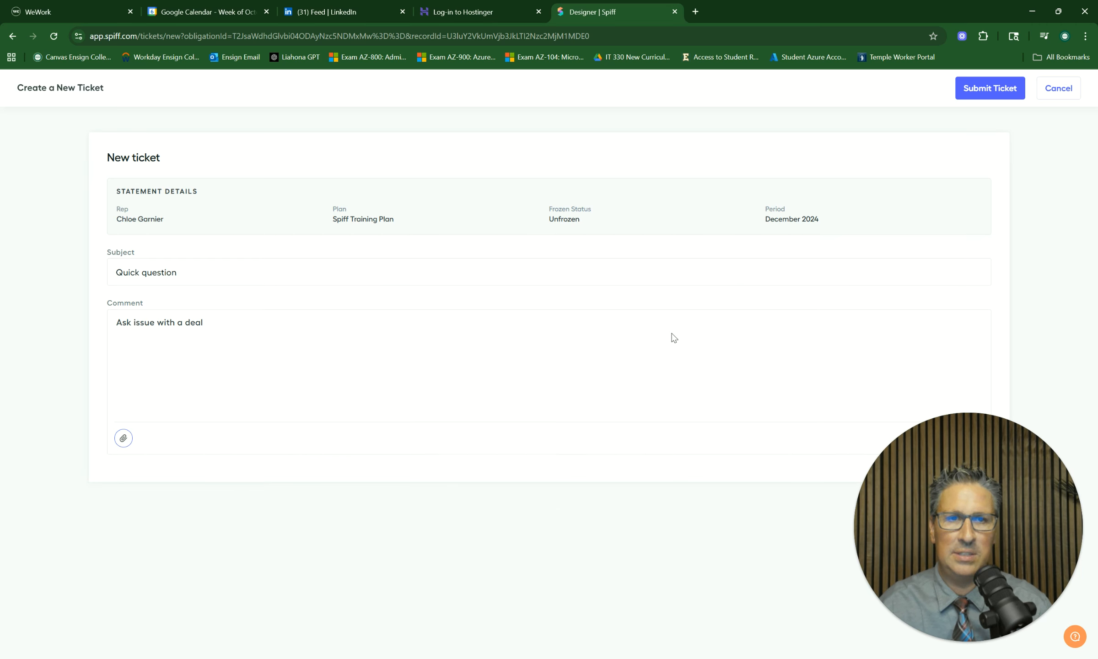
{"action": "left_click", "coordinate": [997, 92]}
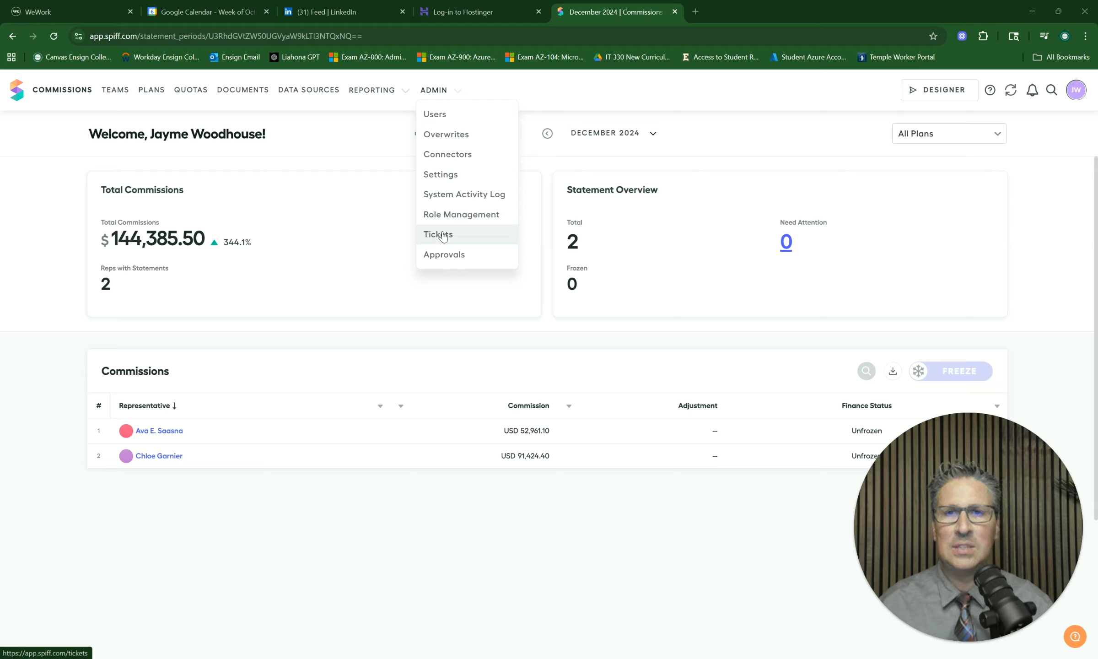
Open the "Quick question" ticket from the admin ticket list and set its status to In progress.
{"action": "left_click", "coordinate": [457, 94]}
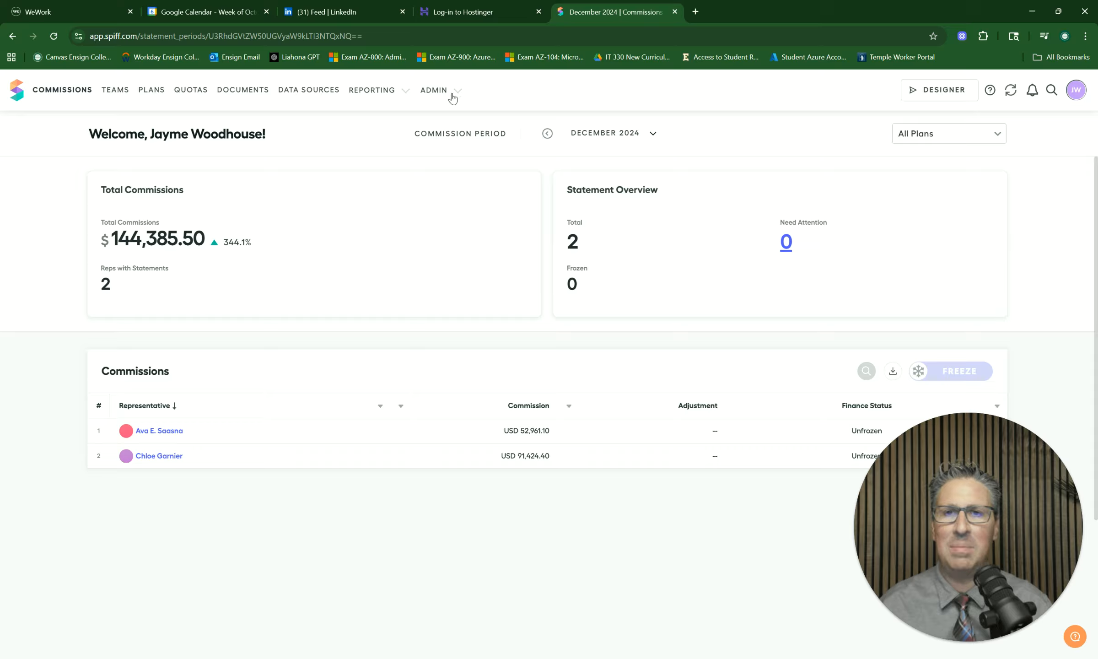
{"action": "left_click", "coordinate": [453, 95]}
{"action": "left_click", "coordinate": [450, 237]}
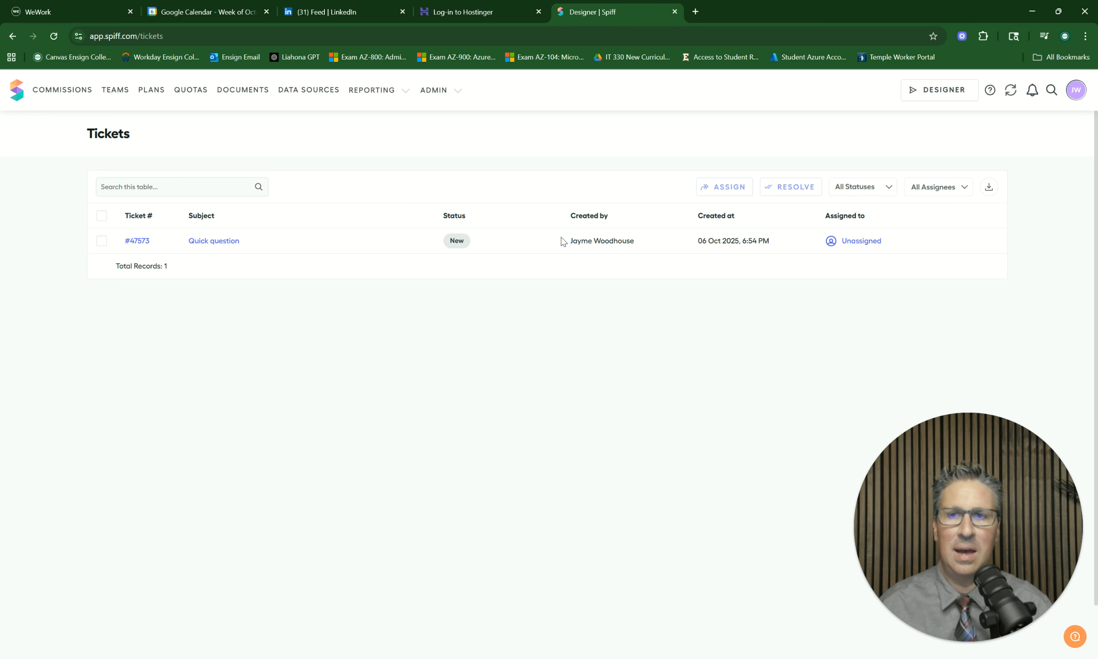
{"action": "left_click", "coordinate": [208, 245]}
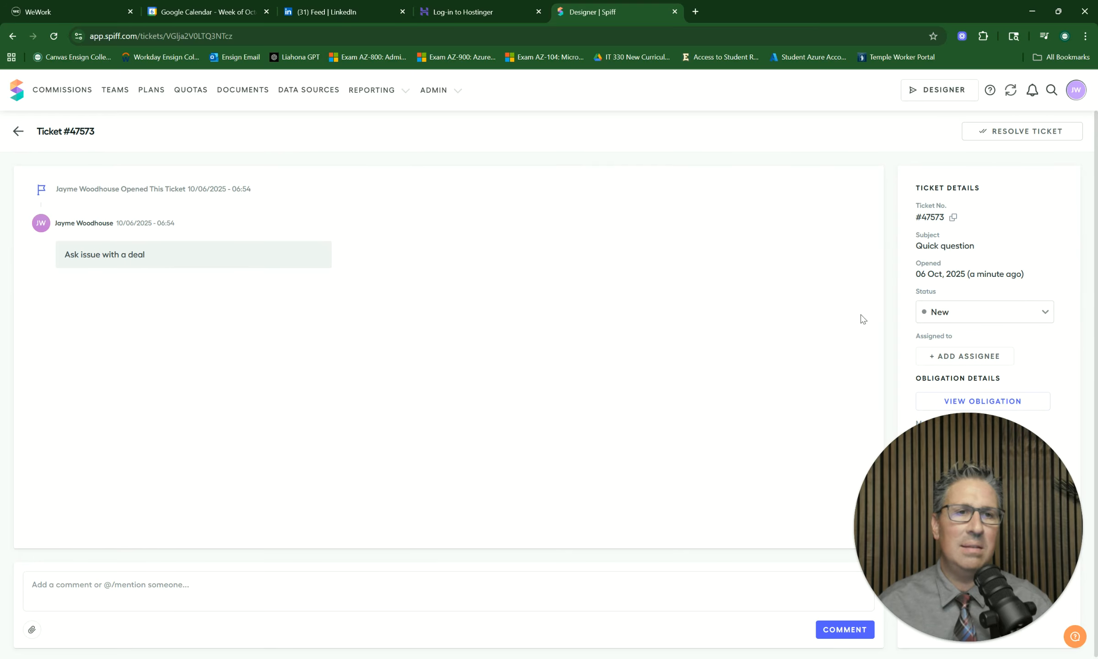
{"action": "left_click", "coordinate": [1045, 311]}
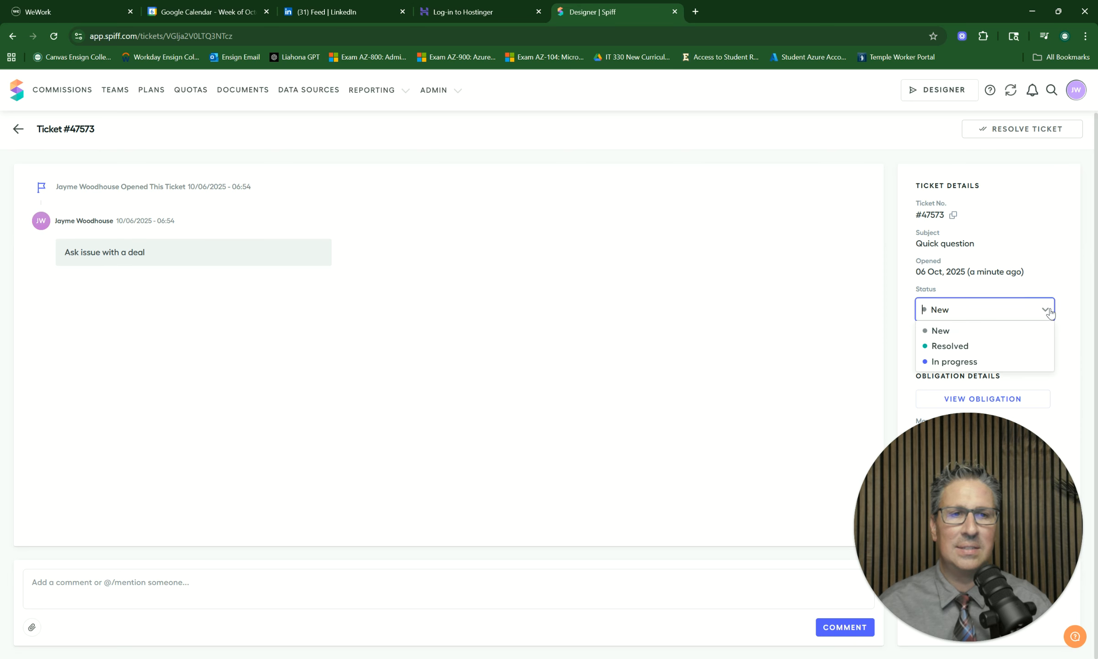
{"action": "left_click", "coordinate": [1000, 362]}
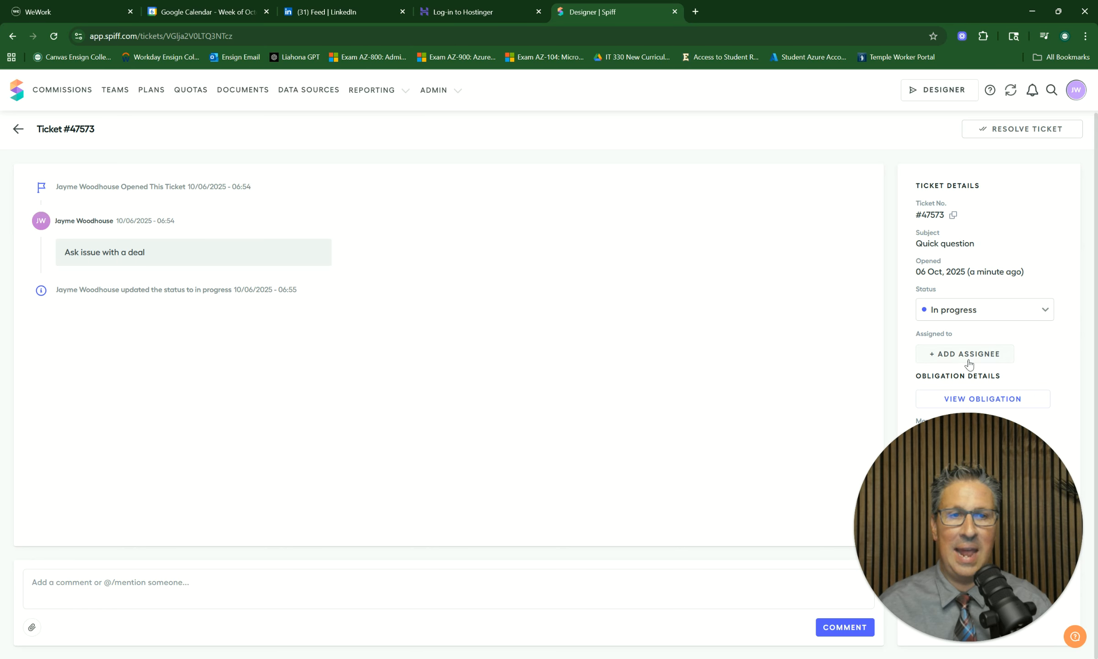
Look through the users who can be assigned to the ticket and close the list without choosing anyone.
{"action": "left_click", "coordinate": [983, 353]}
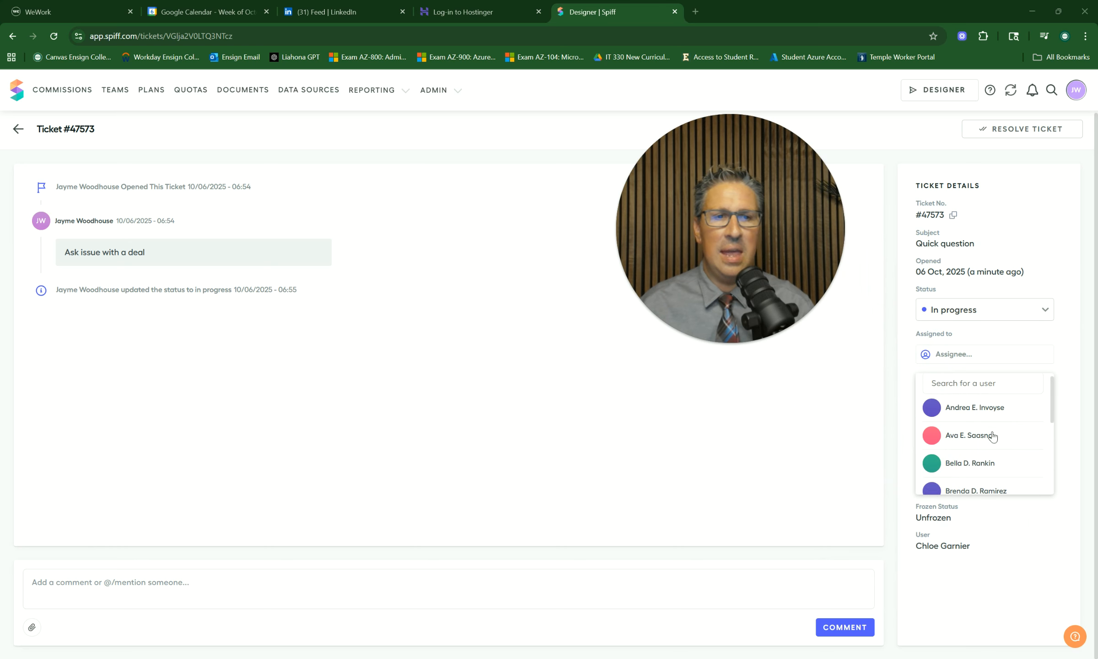
{"action": "scroll", "coordinate": [988, 432], "scroll_direction": "down", "scroll_amount": 4}
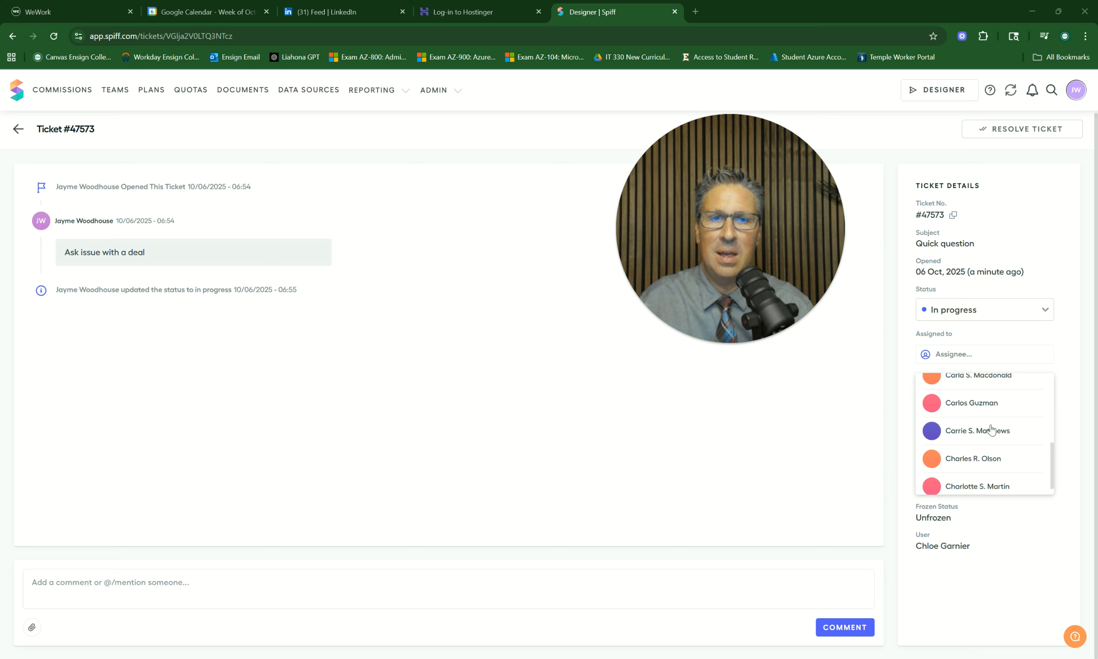
{"action": "scroll", "coordinate": [988, 429], "scroll_direction": "up", "scroll_amount": 5}
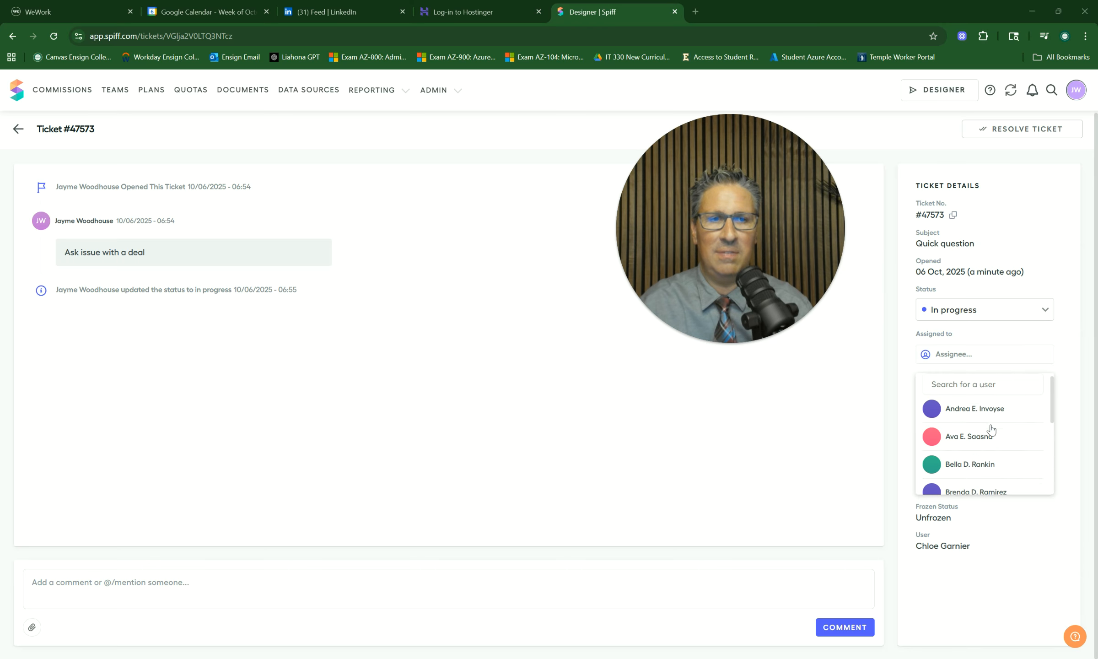
{"action": "scroll", "coordinate": [986, 423], "scroll_direction": "down", "scroll_amount": 1}
{"action": "scroll", "coordinate": [987, 424], "scroll_direction": "down", "scroll_amount": 3}
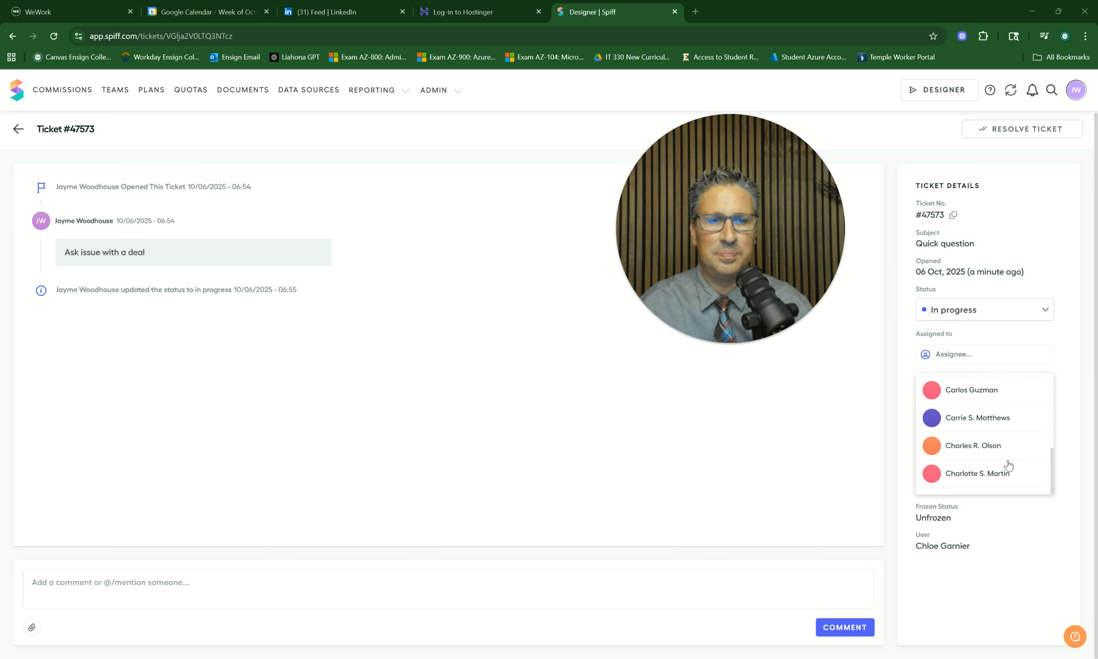
{"action": "scroll", "coordinate": [1002, 465], "scroll_direction": "up", "scroll_amount": 5}
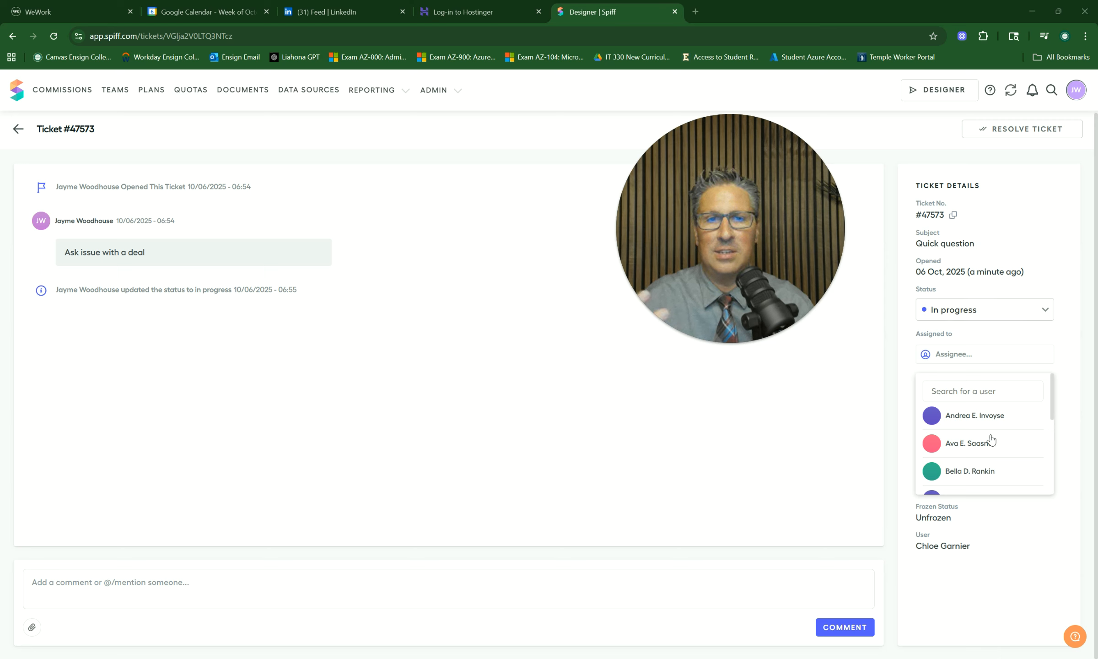
{"action": "left_click", "coordinate": [999, 348]}
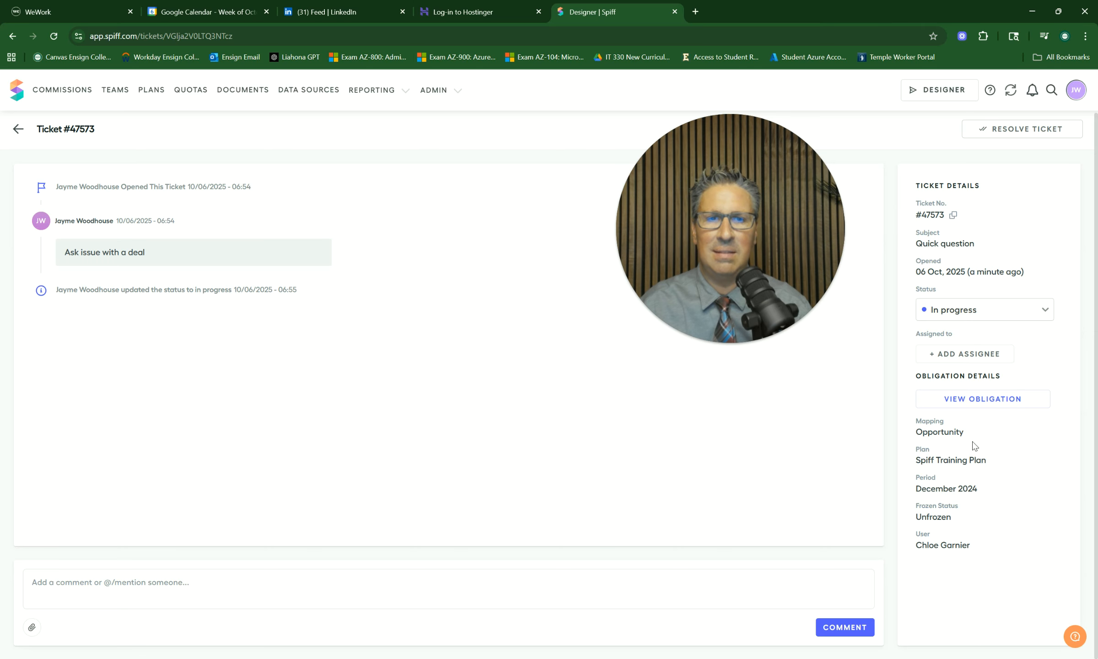
View the obligation linked to the ticket, examine its commission values and payout rule, and return to the ticket.
{"action": "left_click", "coordinate": [982, 400]}
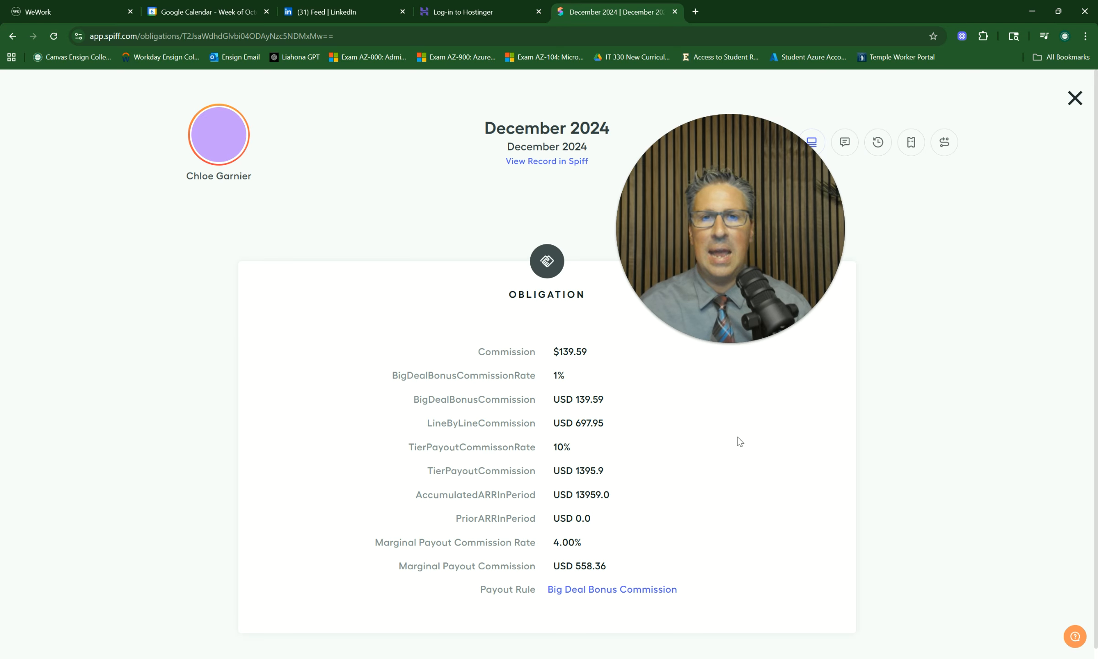
{"action": "scroll", "coordinate": [733, 446], "scroll_direction": "down", "scroll_amount": 1}
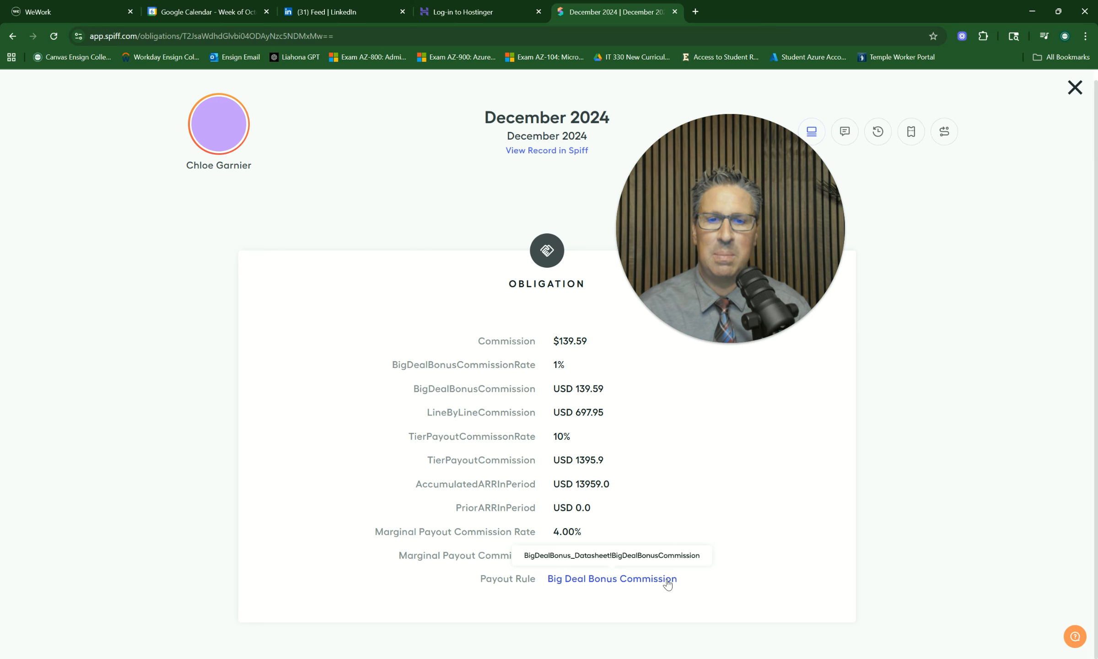
{"action": "scroll", "coordinate": [730, 544], "scroll_direction": "up", "scroll_amount": 1}
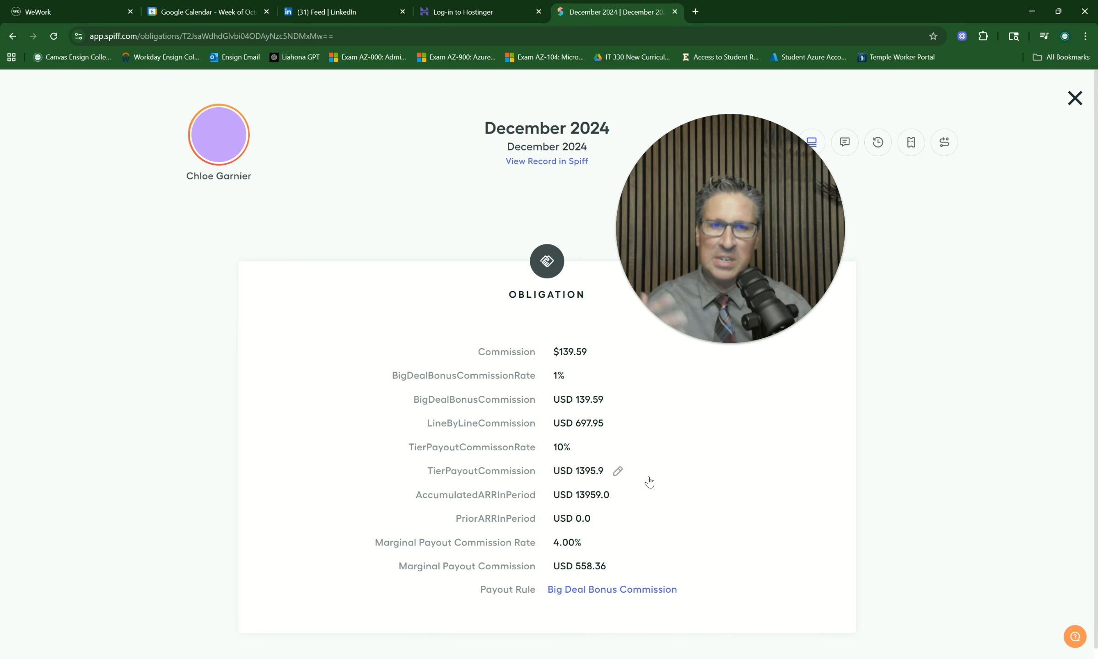
{"action": "left_click", "coordinate": [1074, 98]}
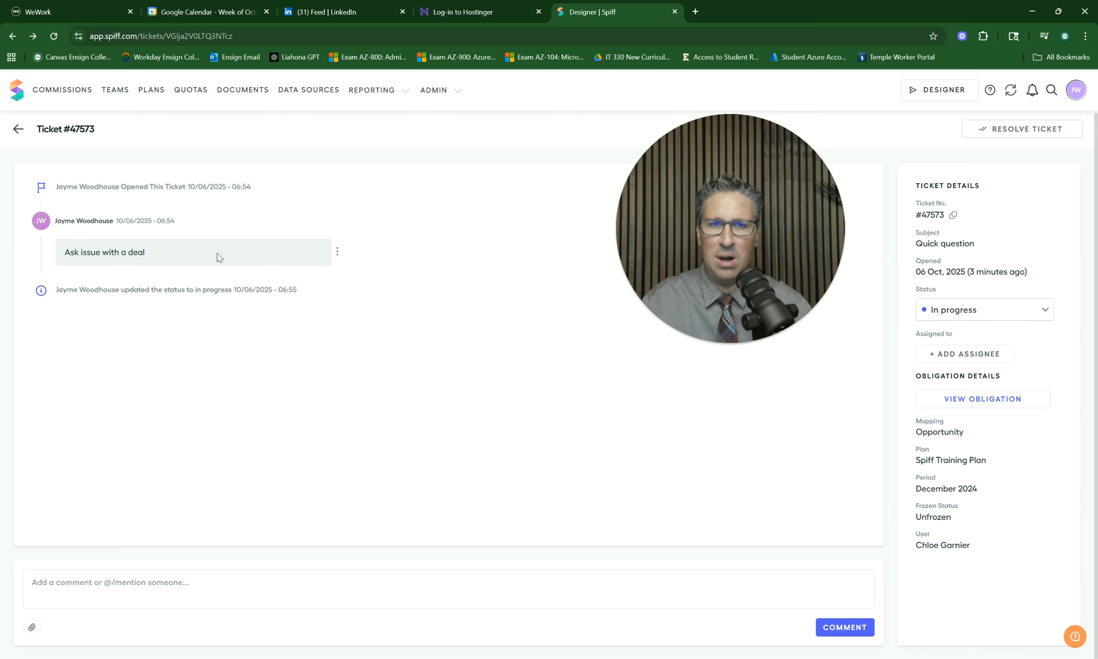
Post the comment "I have a quick follow up question for you" on the ticket.
{"action": "left_click", "coordinate": [182, 578]}
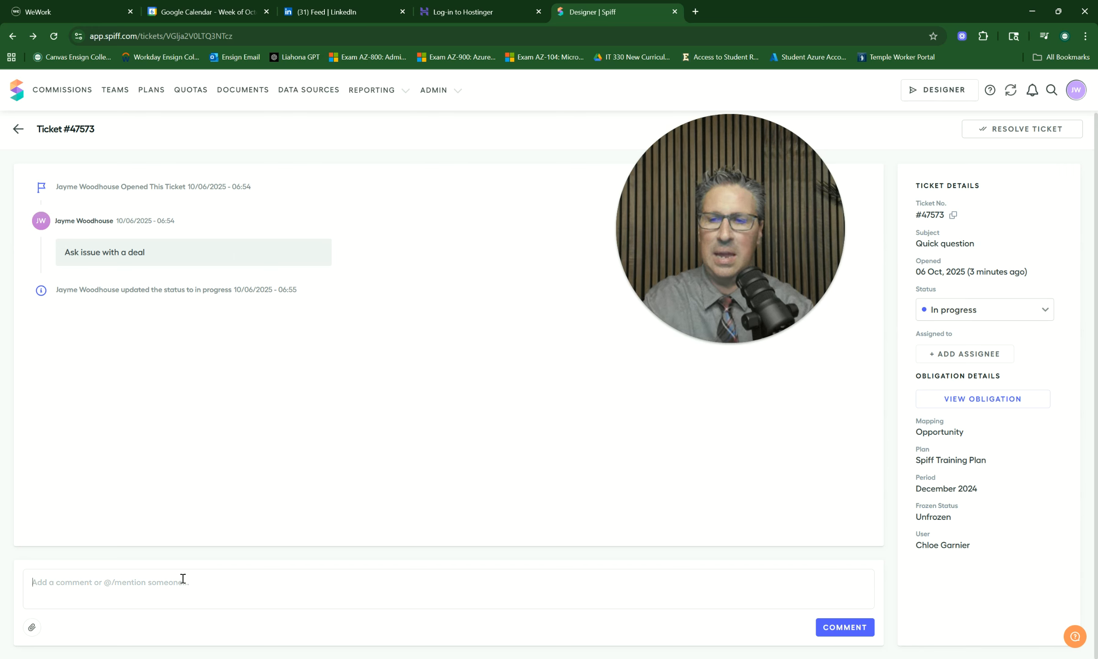
{"action": "type", "text": "I have a qui"}
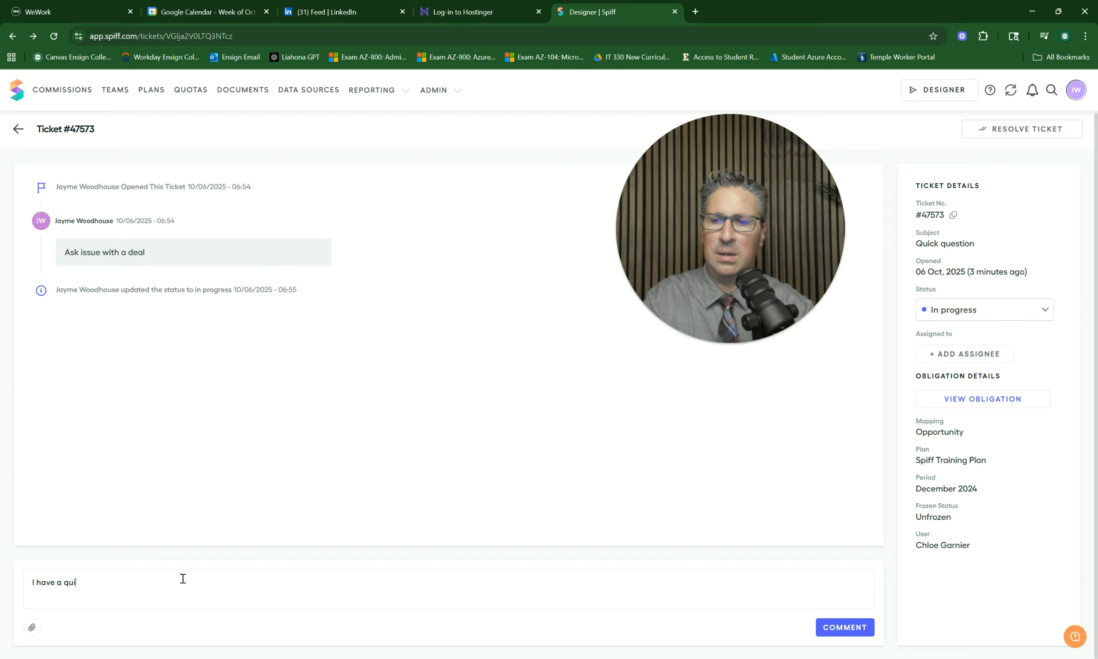
{"action": "type", "text": "ck follow up "}
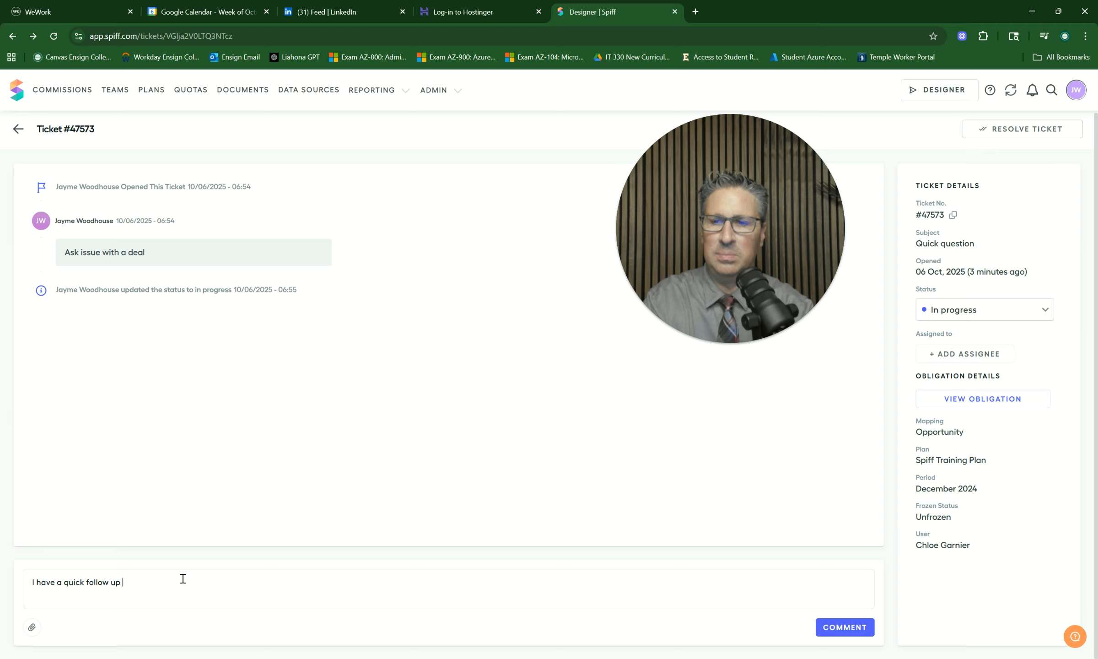
{"action": "type", "text": "question for you"}
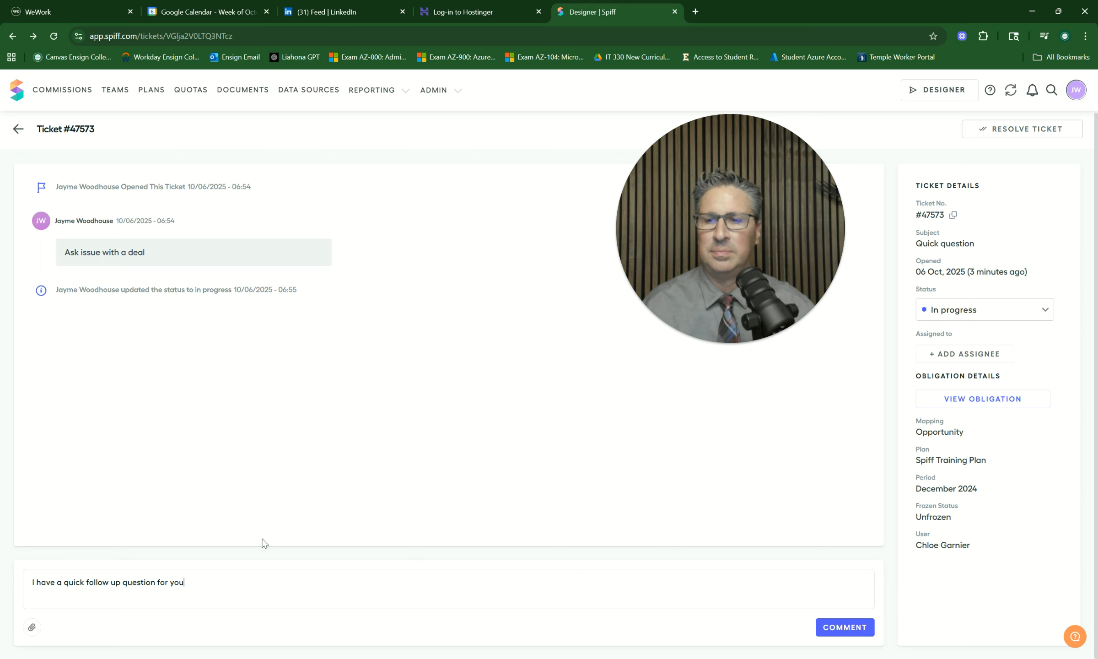
{"action": "left_click", "coordinate": [839, 634]}
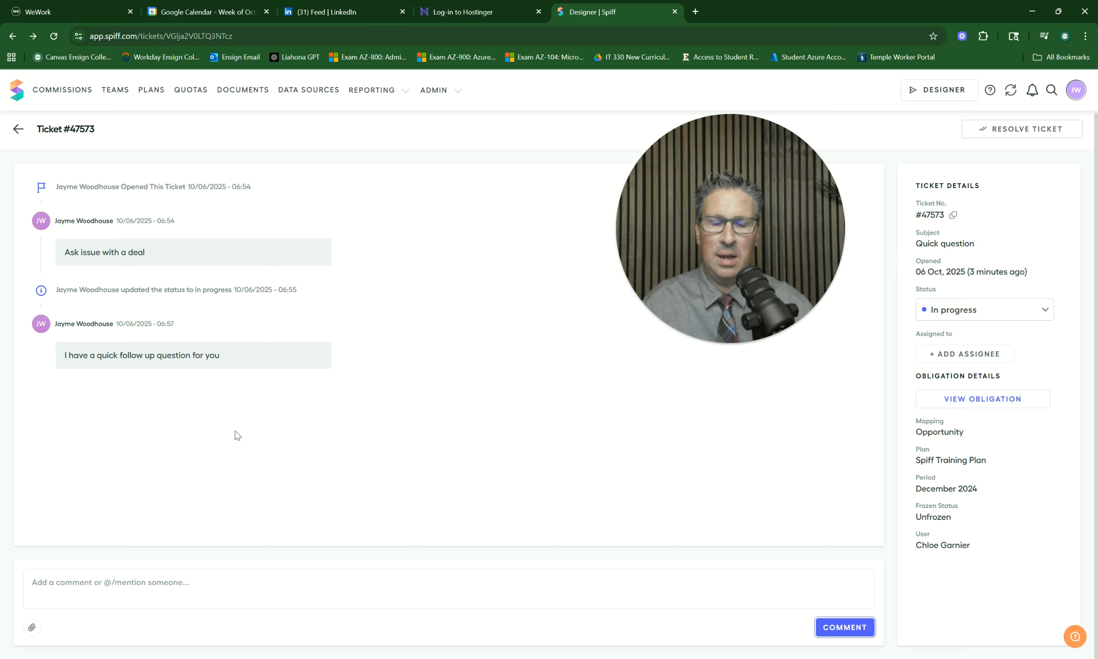
{"action": "left_click", "coordinate": [24, 256]}
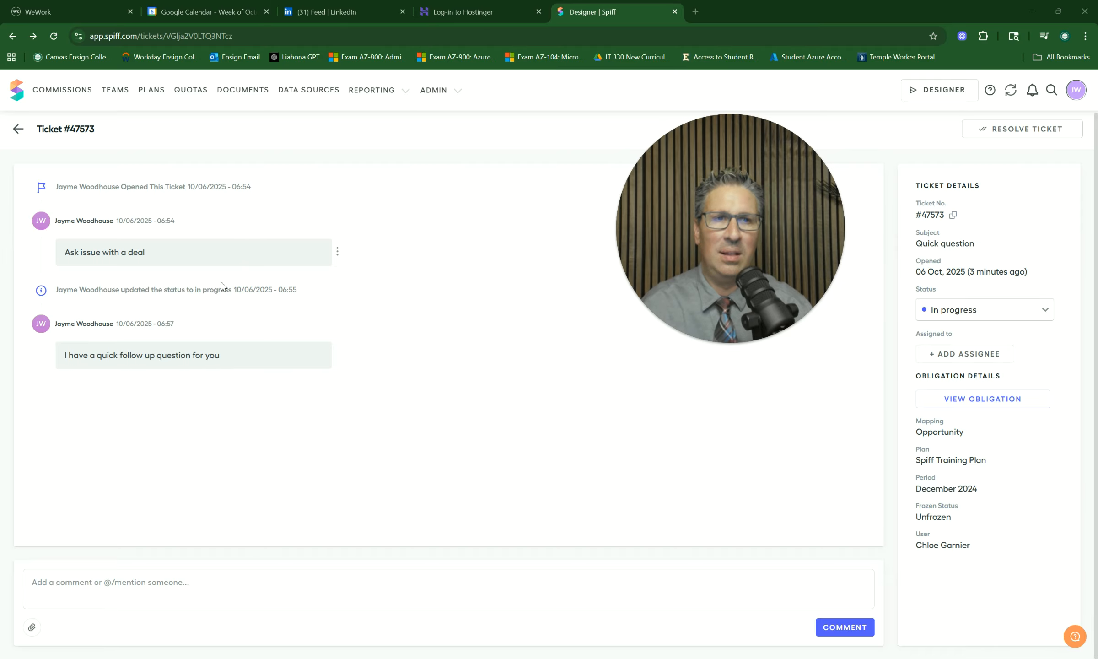
Select the "Quick question" ticket in the ticket list and look through its possible assignees without assigning anyone.
{"action": "left_click", "coordinate": [18, 128]}
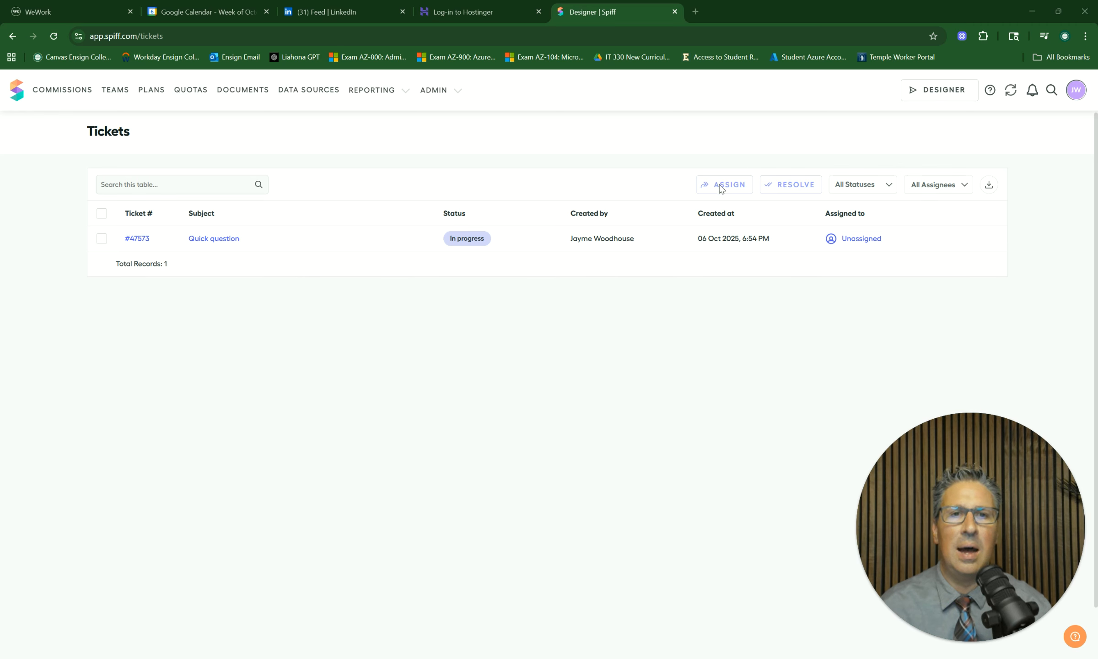
{"action": "left_click", "coordinate": [99, 242]}
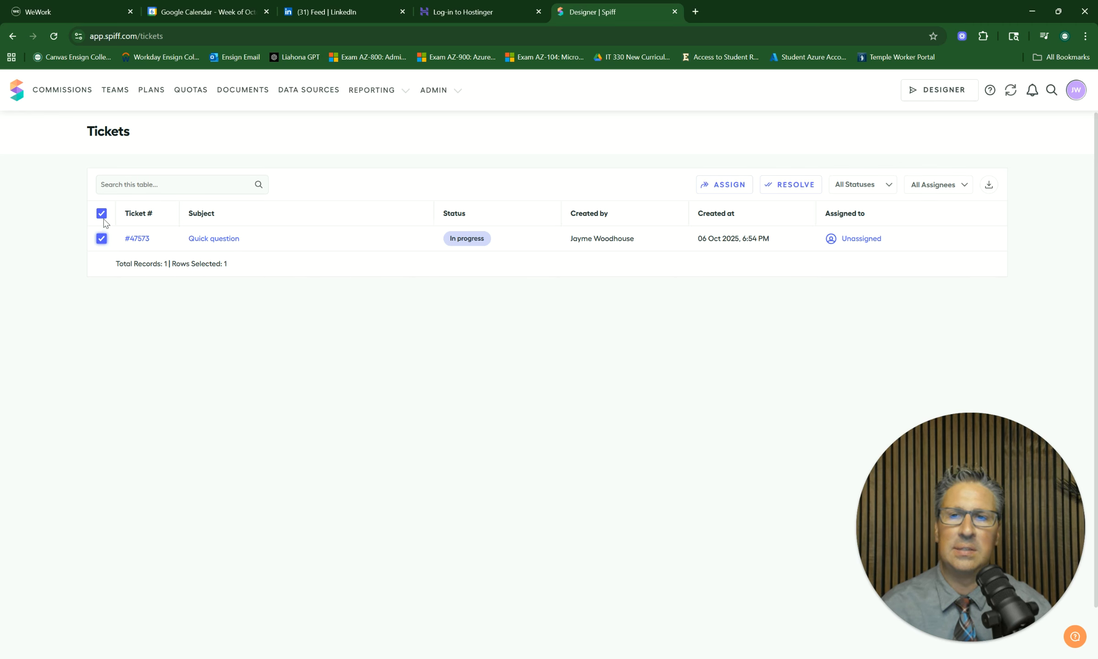
{"action": "left_click", "coordinate": [706, 186]}
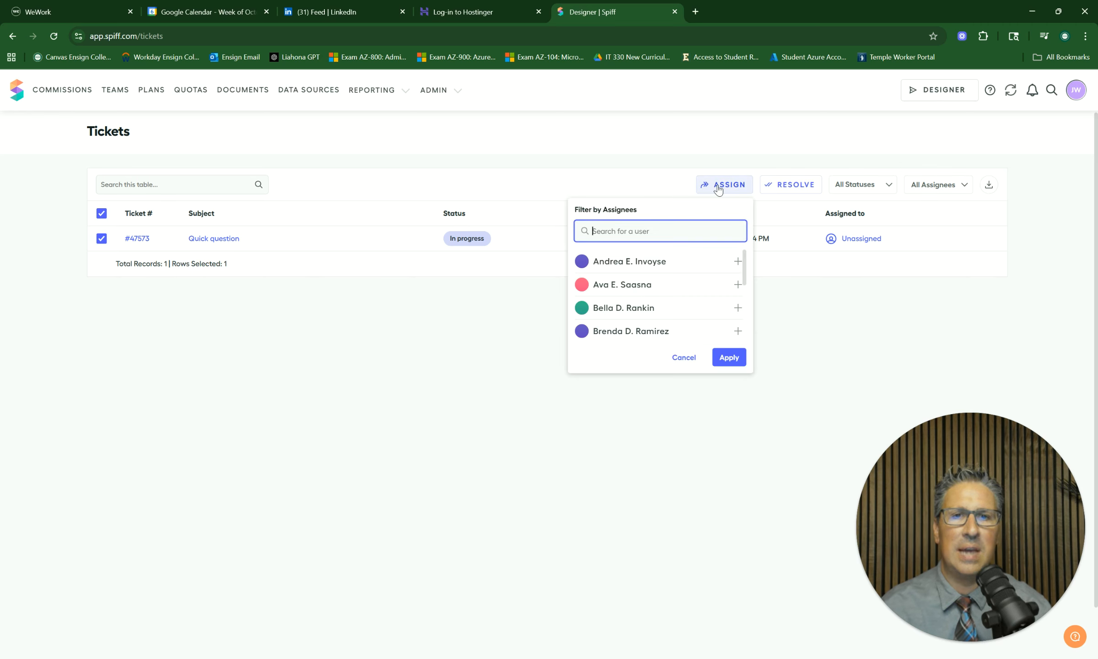
{"action": "scroll", "coordinate": [672, 286], "scroll_direction": "down", "scroll_amount": 5}
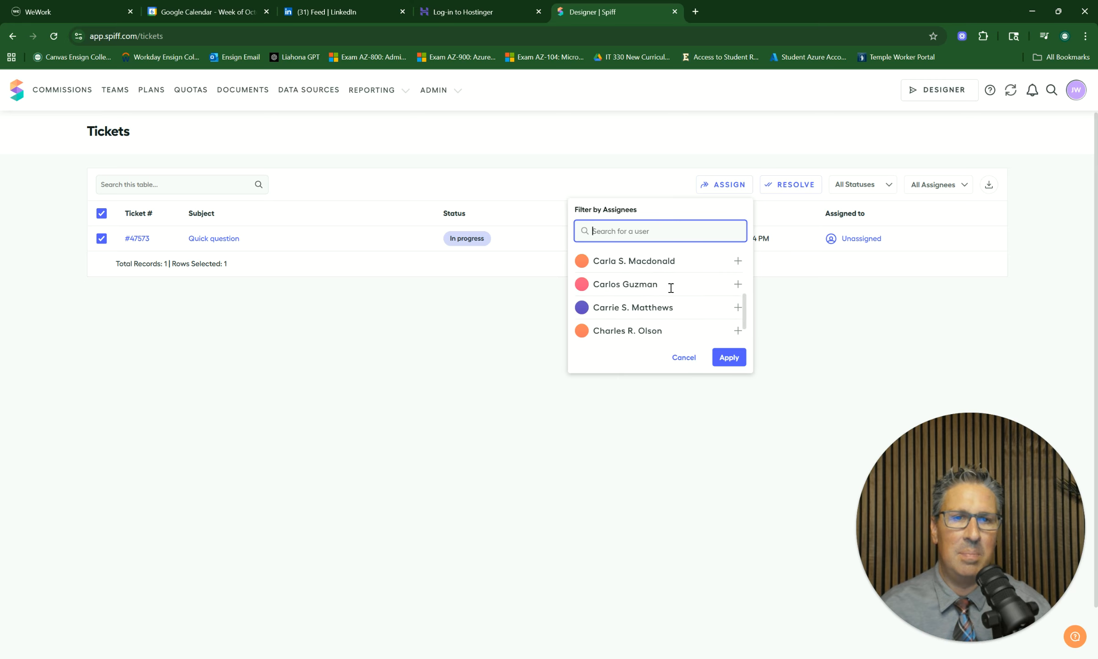
{"action": "scroll", "coordinate": [671, 287], "scroll_direction": "up", "scroll_amount": 4}
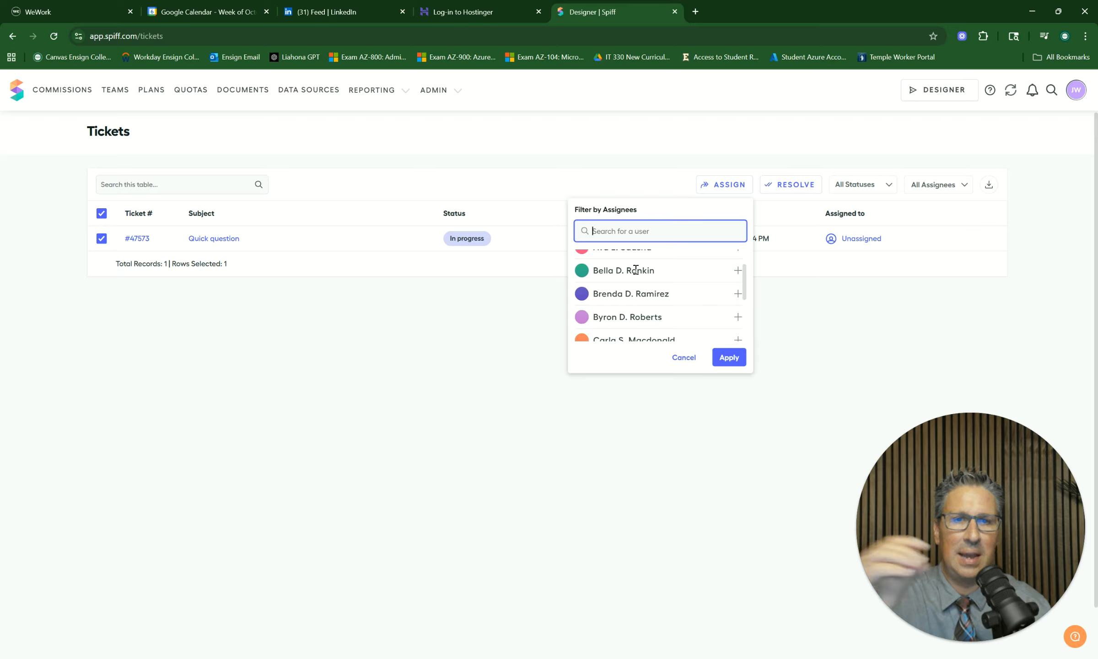
{"action": "scroll", "coordinate": [632, 298], "scroll_direction": "down", "scroll_amount": 3}
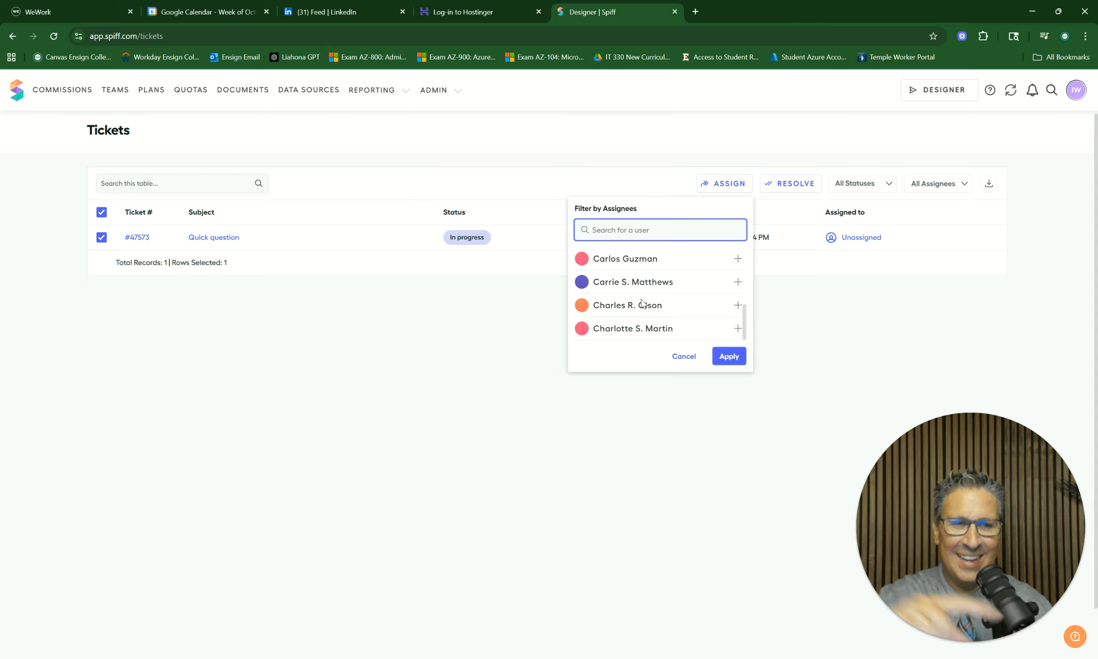
{"action": "left_click", "coordinate": [684, 357]}
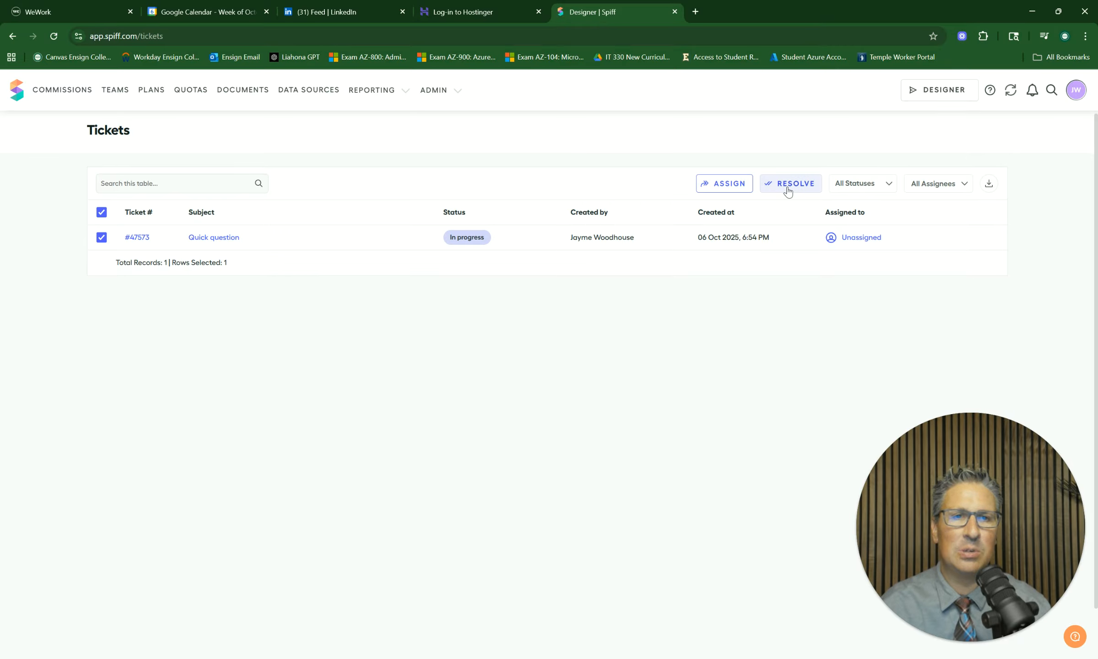
Open the "Quick question" ticket and post the comment "How this was resolved.".
{"action": "left_click", "coordinate": [230, 240]}
{"action": "left_click", "coordinate": [221, 591]}
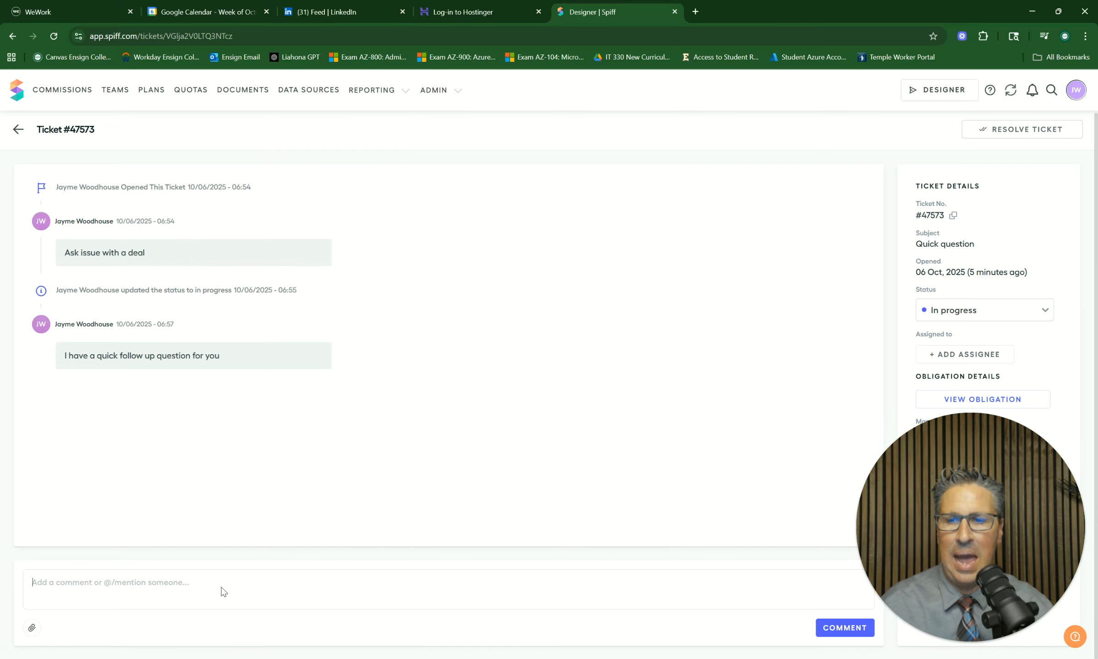
{"action": "type", "text": "How this was resolved."}
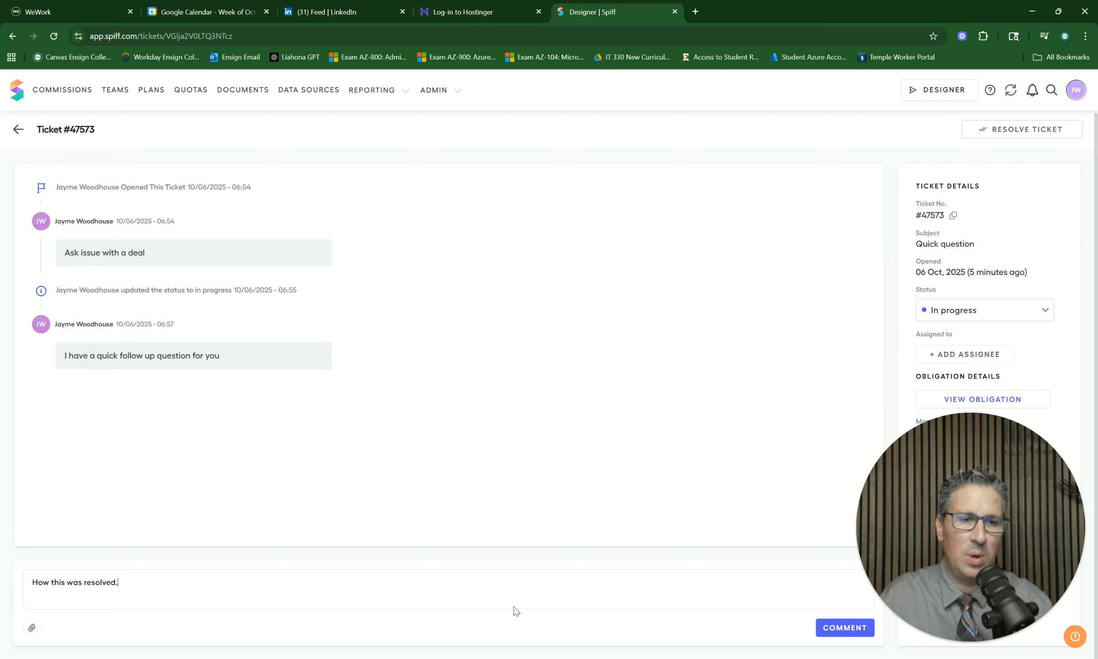
{"action": "left_click", "coordinate": [839, 631]}
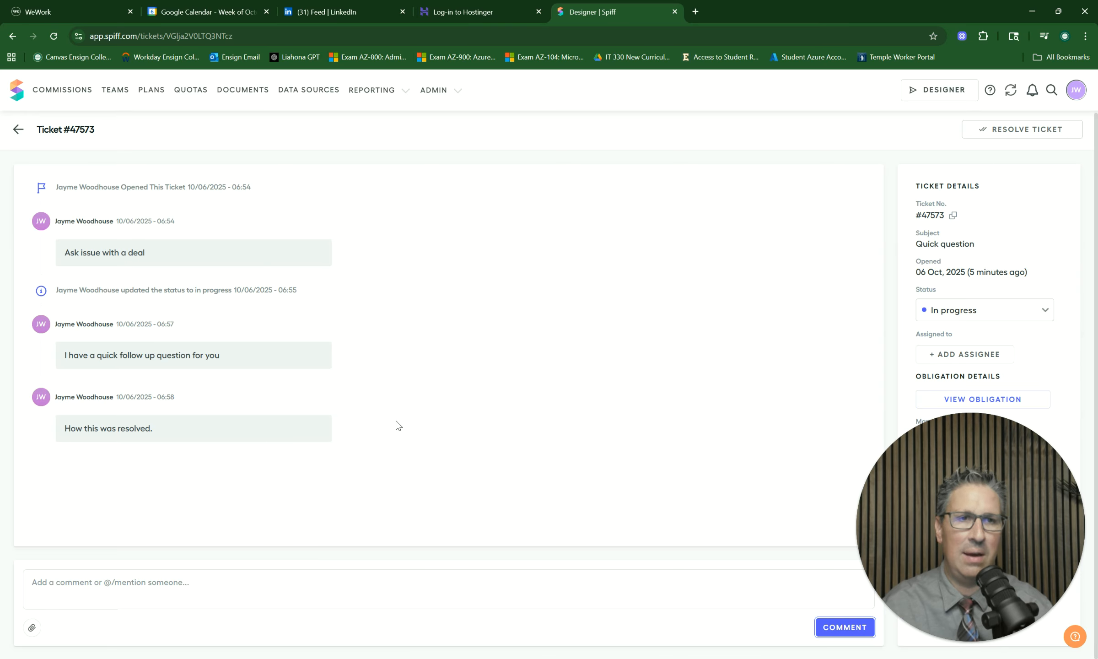
Resolve the "Quick question" ticket and return to the ticket list.
{"action": "left_click", "coordinate": [1008, 130]}
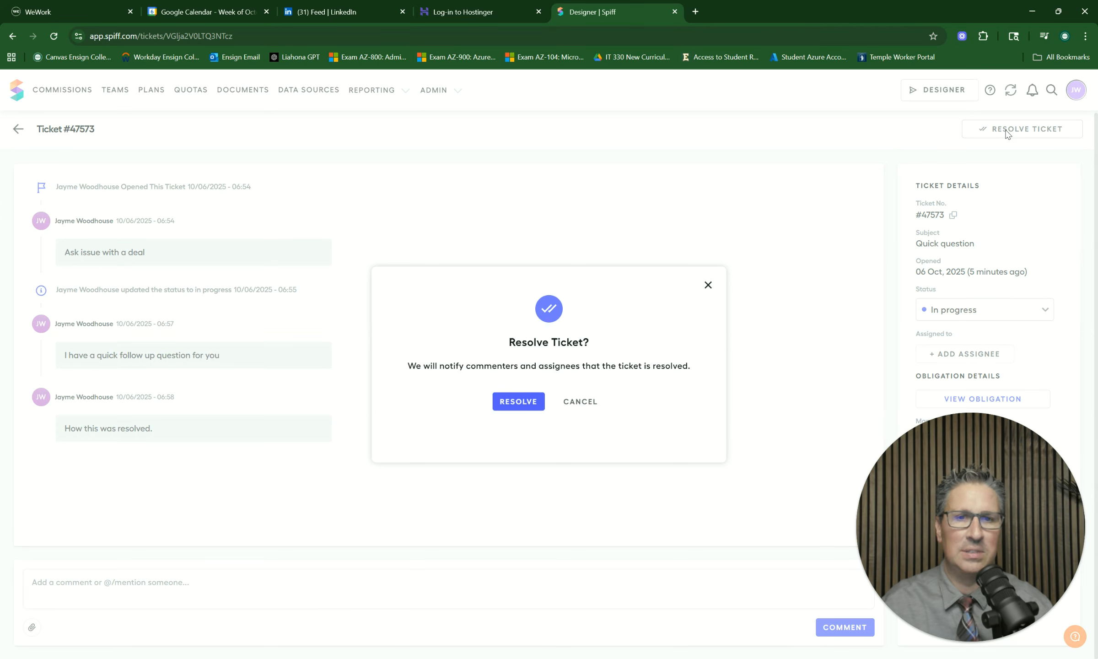
{"action": "left_click", "coordinate": [521, 408]}
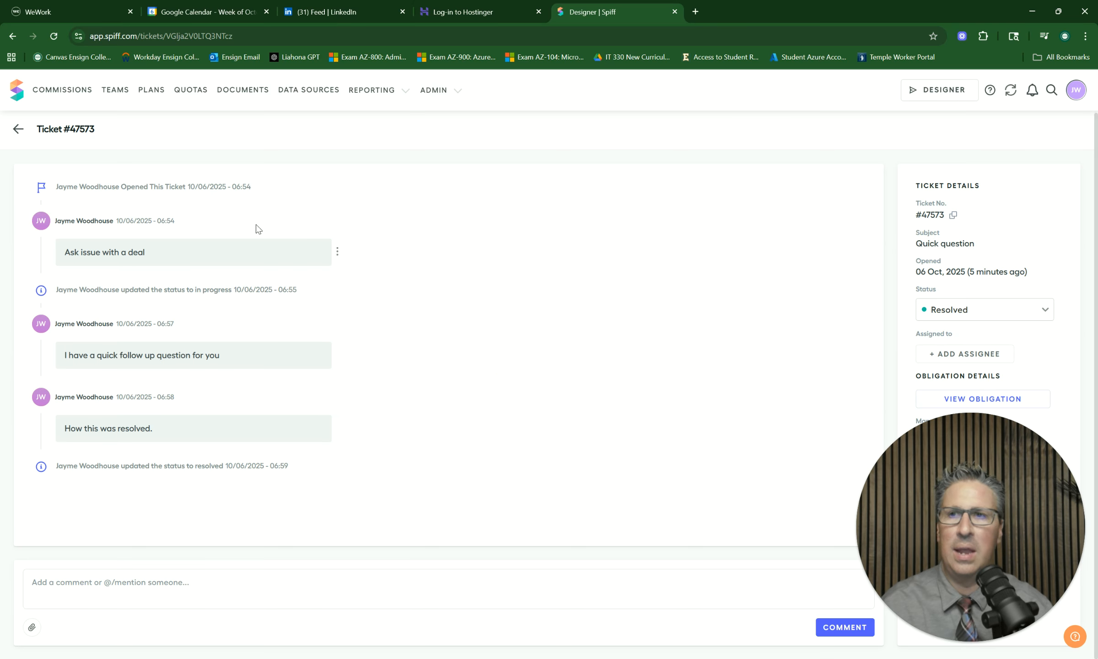
{"action": "left_click", "coordinate": [18, 131]}
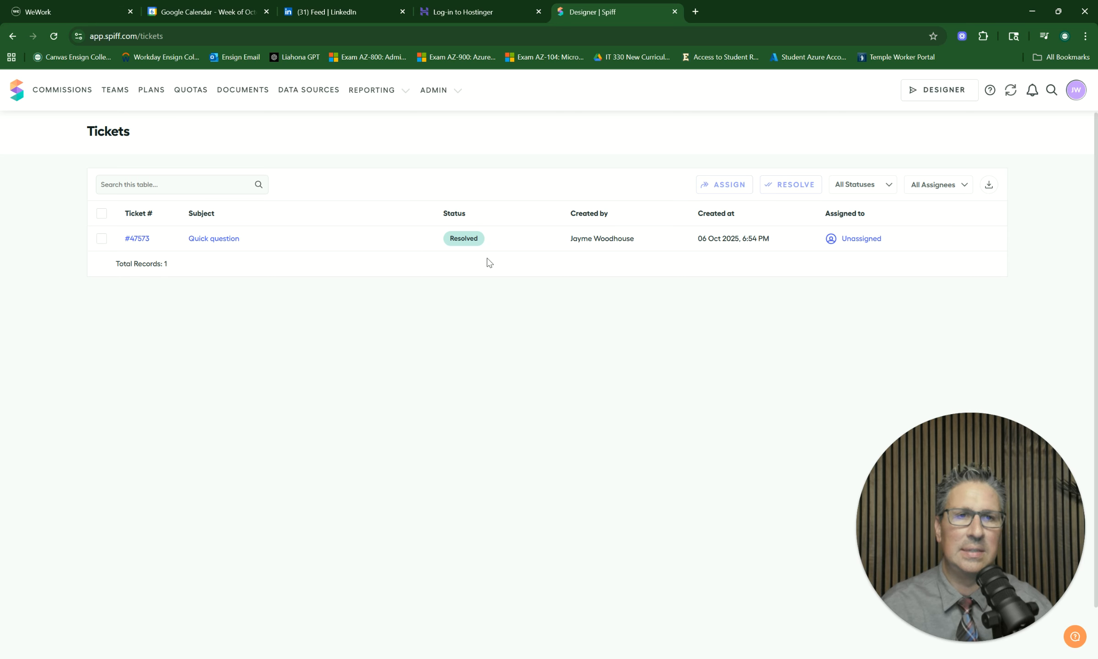
Filter the ticket list by New, In progress and Resolved in turn, and reset the filter to all statuses.
{"action": "left_click", "coordinate": [887, 185]}
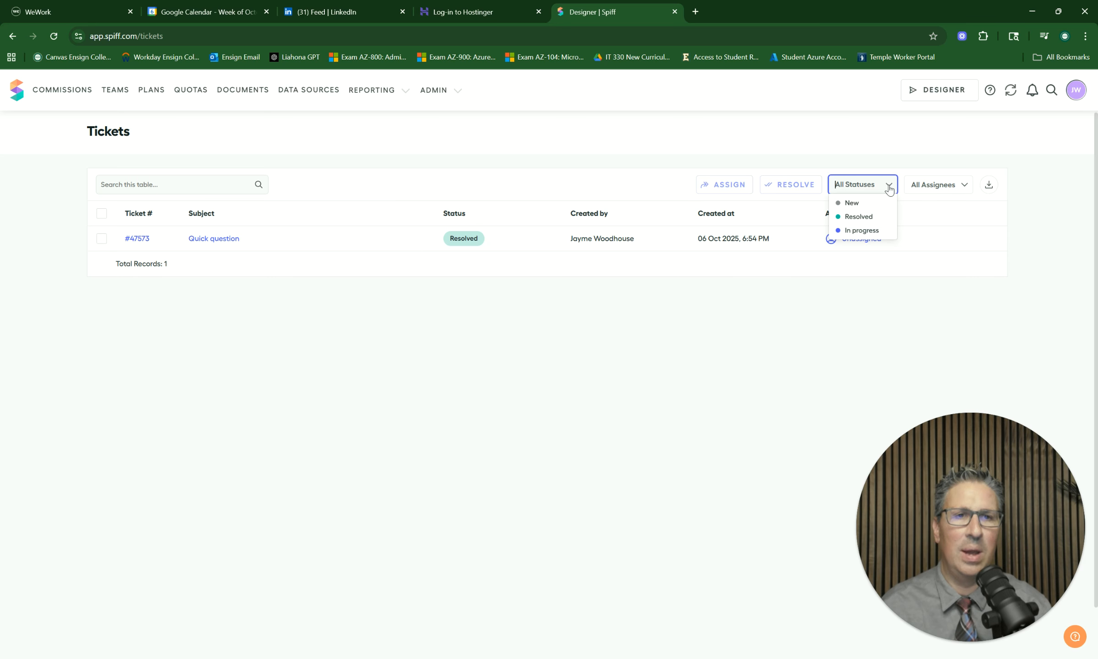
{"action": "left_click", "coordinate": [864, 204]}
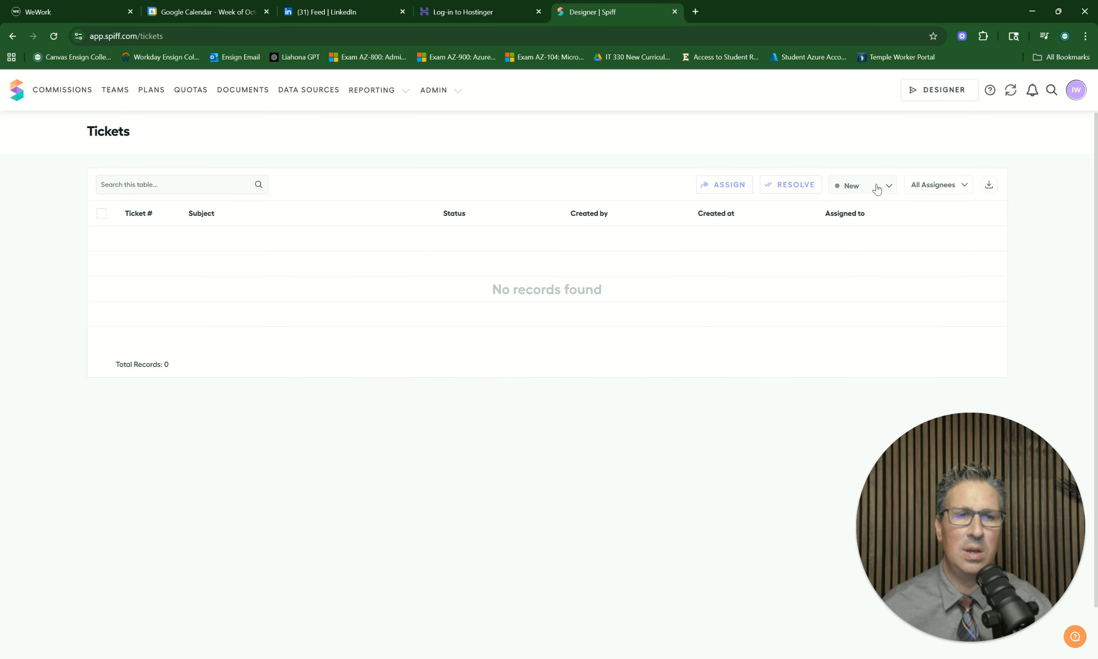
{"action": "left_click", "coordinate": [878, 186]}
{"action": "left_click", "coordinate": [858, 244]}
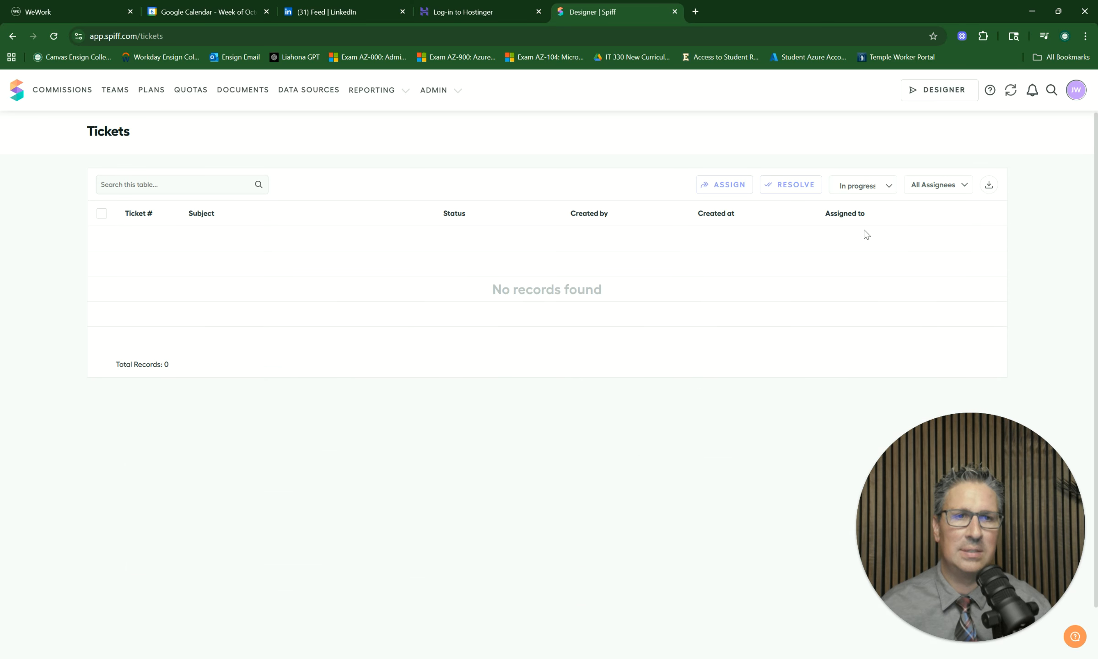
{"action": "left_click", "coordinate": [866, 191]}
{"action": "left_click", "coordinate": [864, 231]}
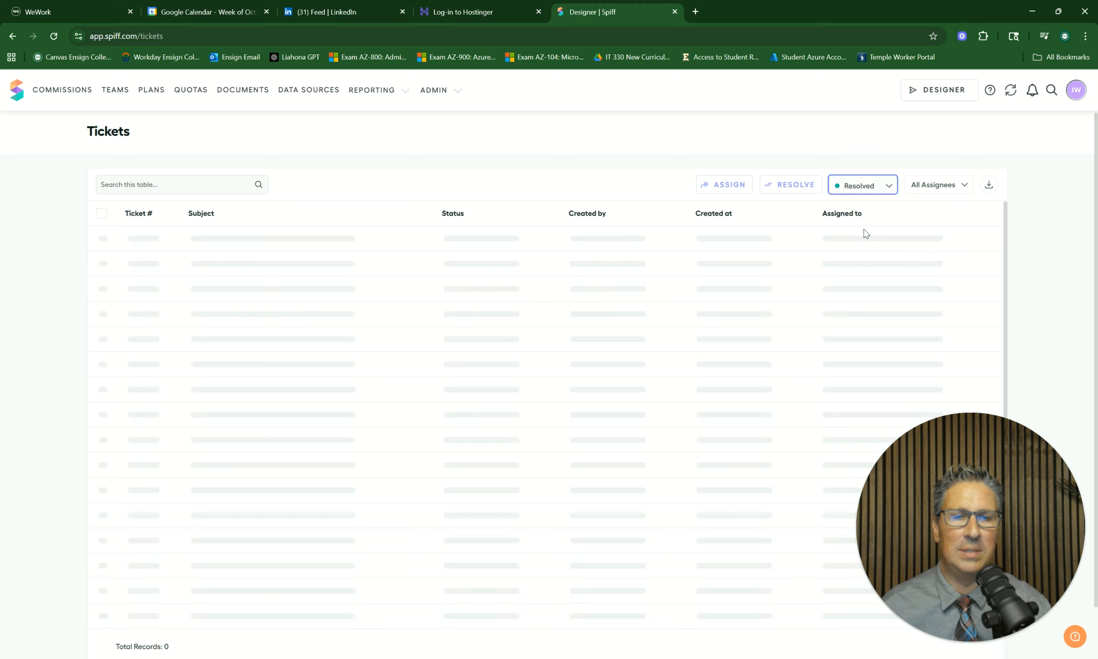
{"action": "left_click", "coordinate": [864, 194]}
{"action": "left_click", "coordinate": [863, 202]}
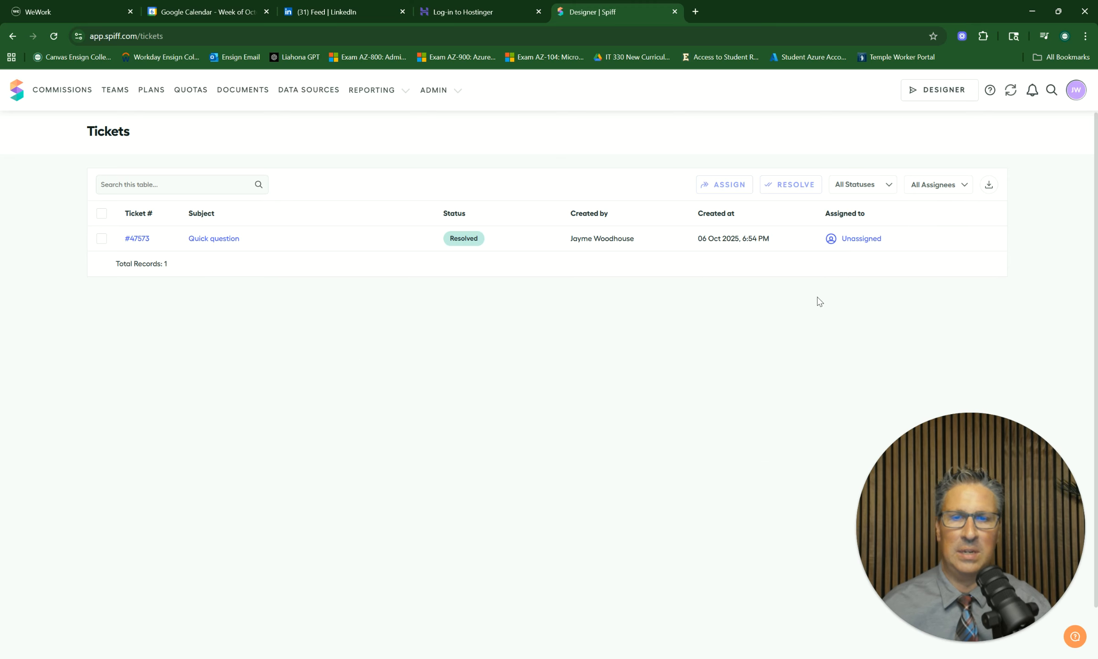